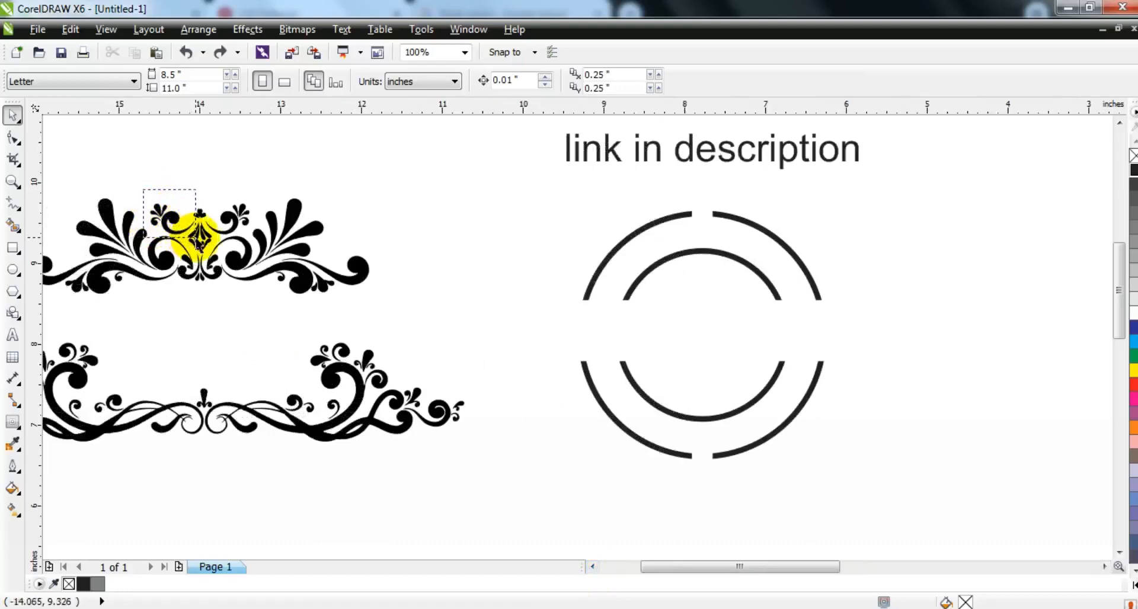
Step: Move the small leafy curl from the upper black ornament to beside the right end of the lower outer arc
drag(196, 237, 797, 354)
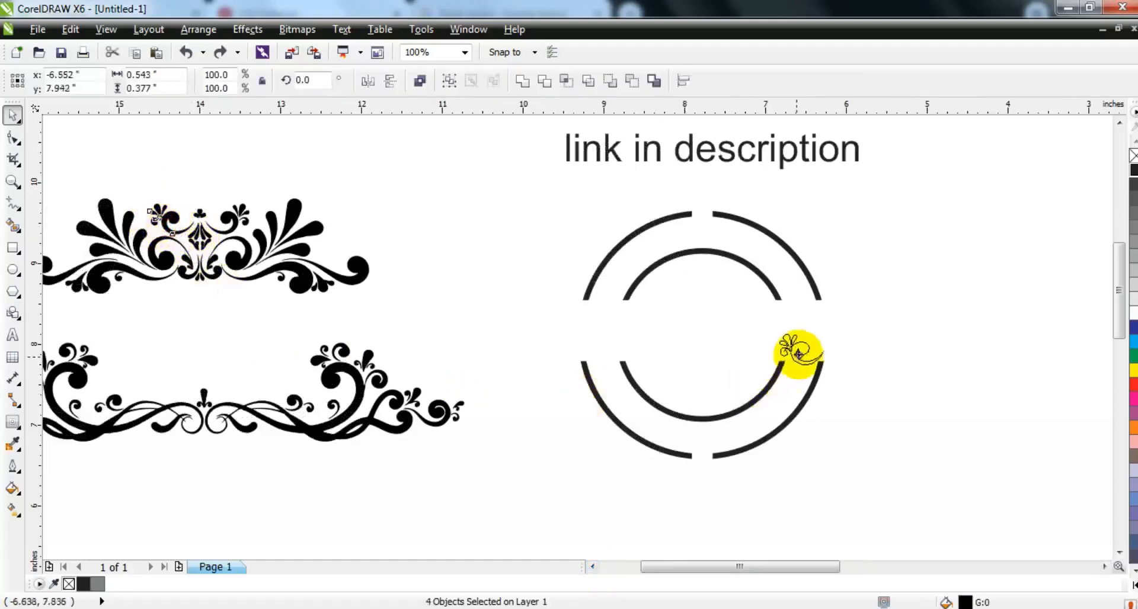
drag(832, 388, 828, 385)
key(shift+F2)
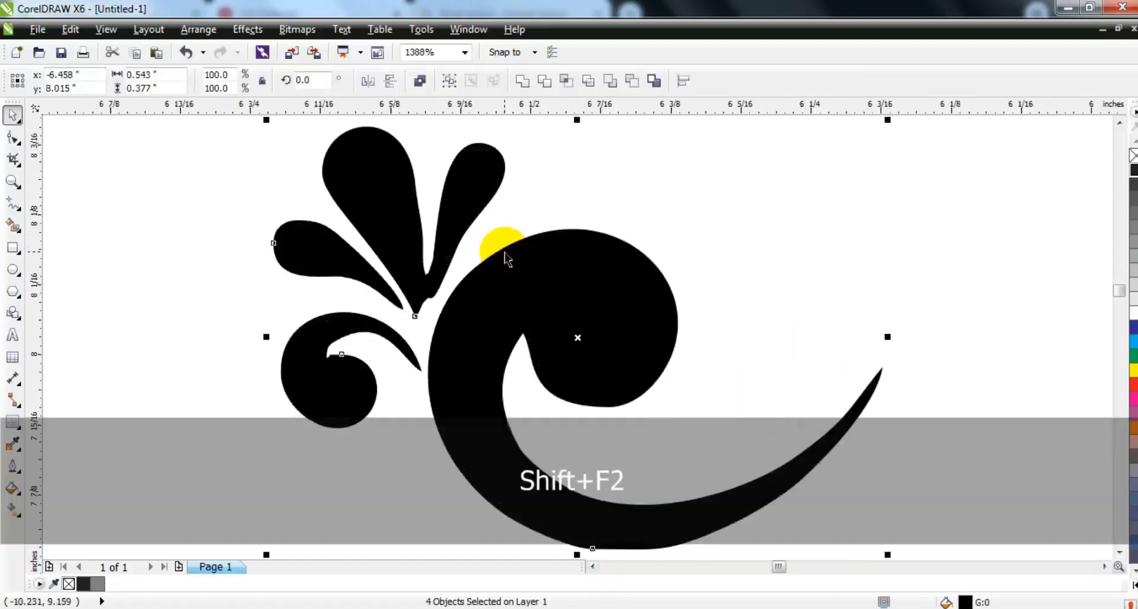
Step: Rotate the leafy curl to about 232.9°, enlarge it to about 117%, and fit its stem onto the lower outer arc's right end
key(F3)
drag(636, 247, 586, 374)
drag(583, 297, 653, 330)
drag(701, 274, 705, 299)
click(656, 328)
drag(655, 329, 657, 366)
drag(705, 414, 724, 430)
drag(578, 297, 574, 294)
drag(718, 427, 723, 432)
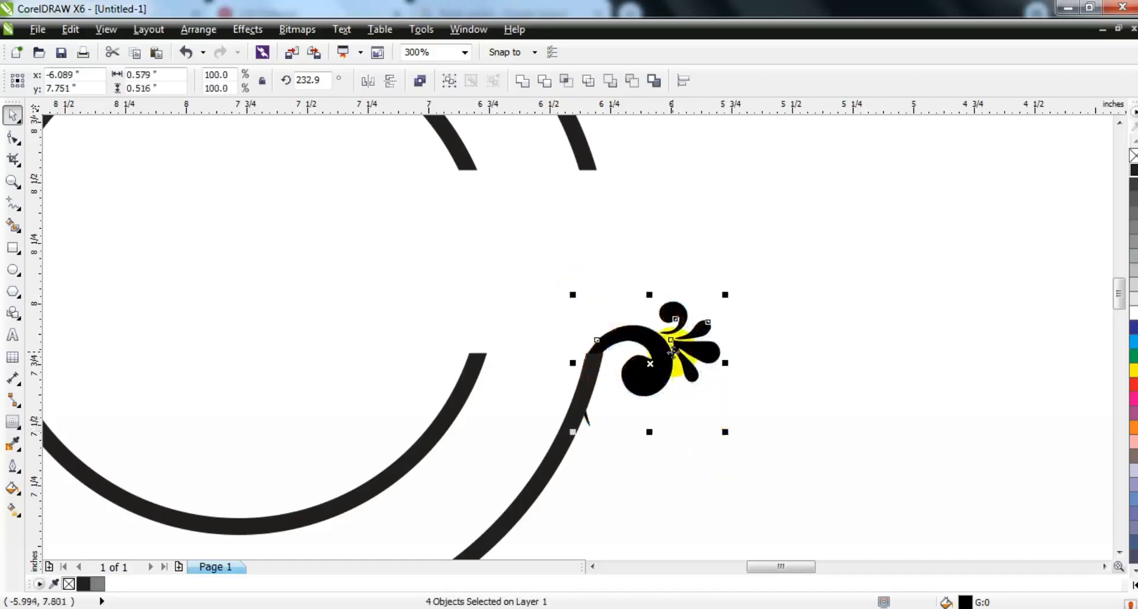
Step: Show the leafy curl as unfilled outlines and Smart Fill the part of its large spiral lying outside the arc
key(shift+F2)
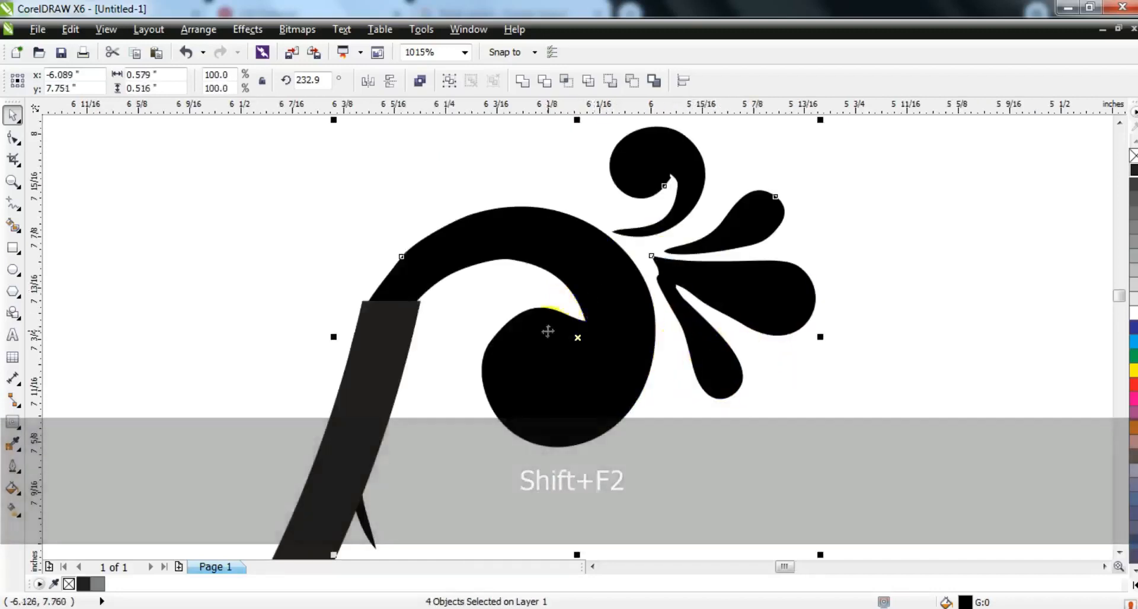
right_click(1129, 160)
click(1130, 158)
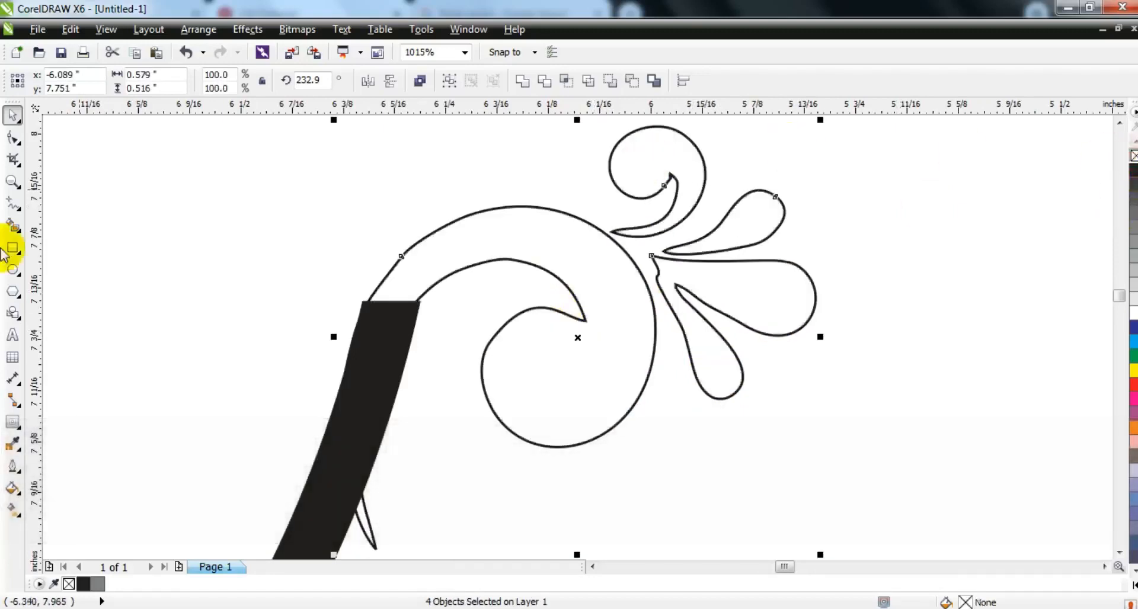
click(13, 228)
click(507, 228)
Step: Delete the original spiral outline with the tail that overlaps the lower outer arc
click(12, 114)
click(632, 317)
click(368, 524)
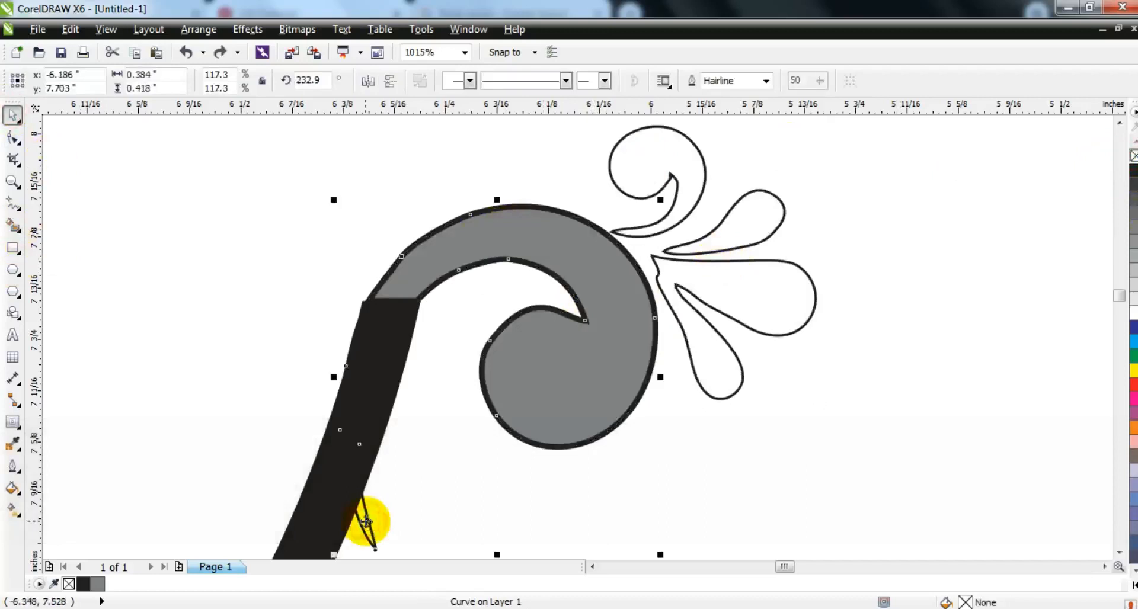
key(Delete)
Step: Fill all four pieces of the leafy curl with black
key(F3)
drag(595, 349, 437, 411)
click(84, 583)
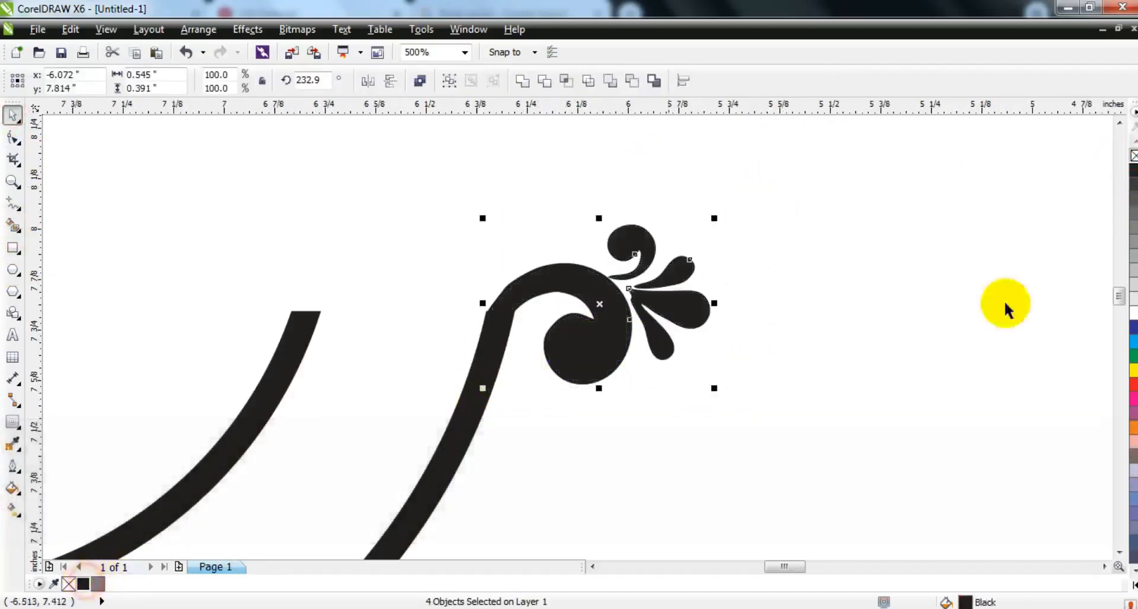
key(F3)
key(F3)
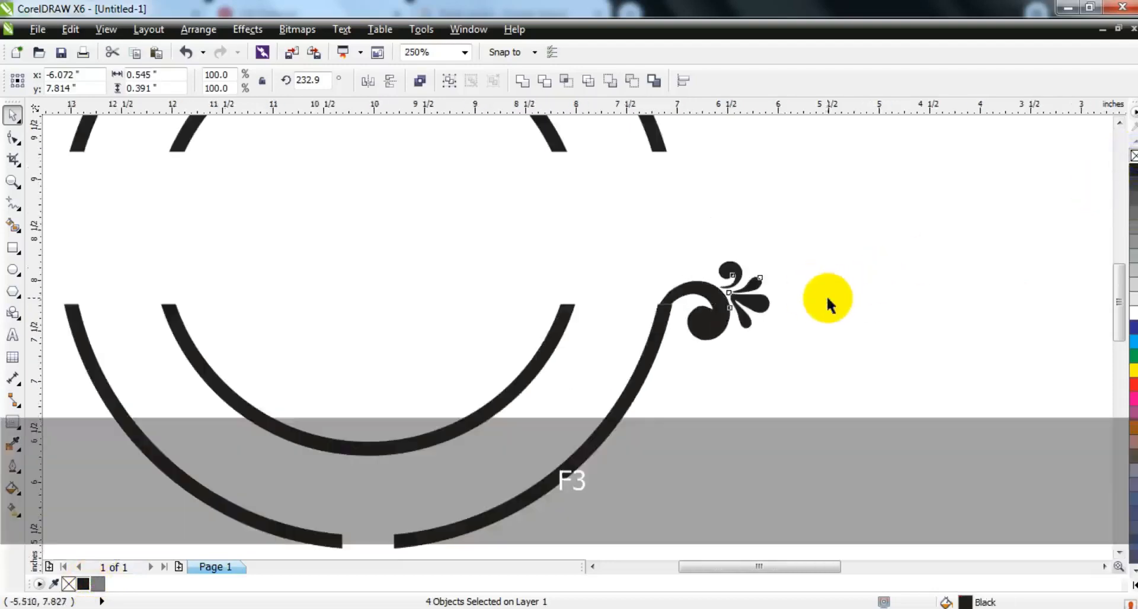
Step: Group the leafy curl and place a horizontally mirrored duplicate at the left end of the lower outer arc
key(ctrl+g)
key(KP_Add)
click(367, 80)
click(390, 81)
drag(761, 292, 418, 292)
Step: Weld the left and right leafy curls into one object and centre it on the lower outer arcs
shift+click(774, 297)
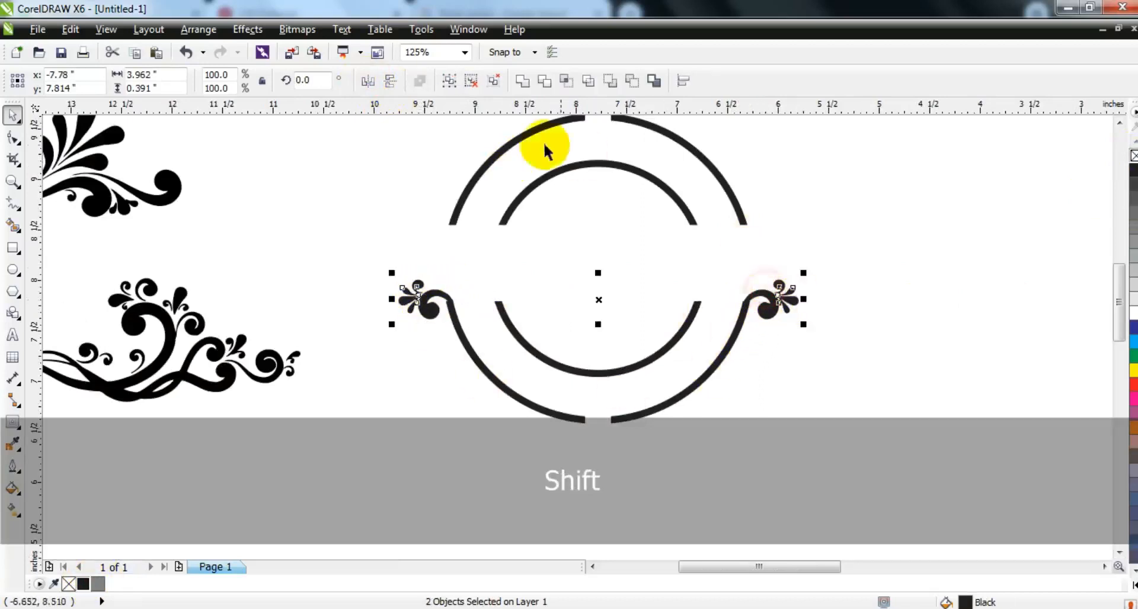
click(522, 87)
shift+click(704, 382)
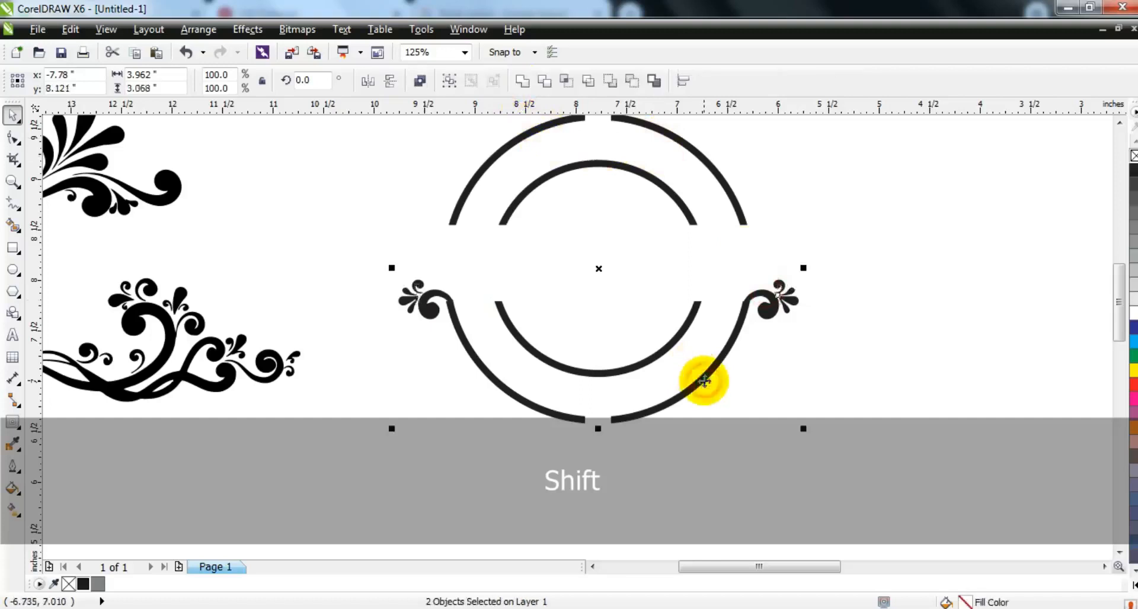
click(773, 407)
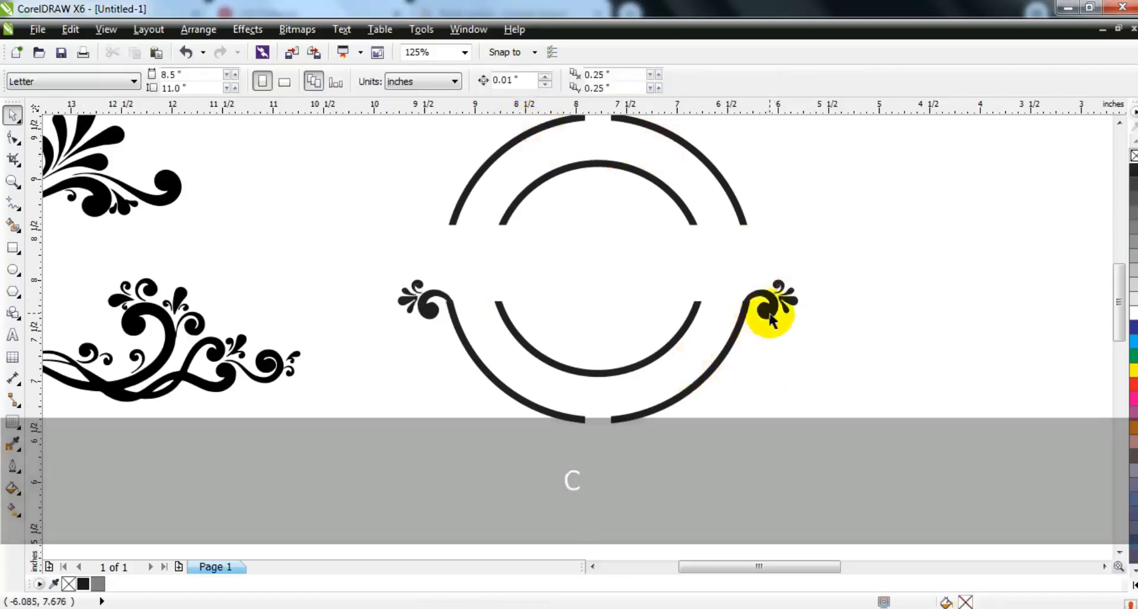
Step: Mirror a copy of the leafy curl pair vertically onto the upper outer arc ends and narrow it to about 3.892 in
click(769, 307)
drag(599, 324, 599, 279)
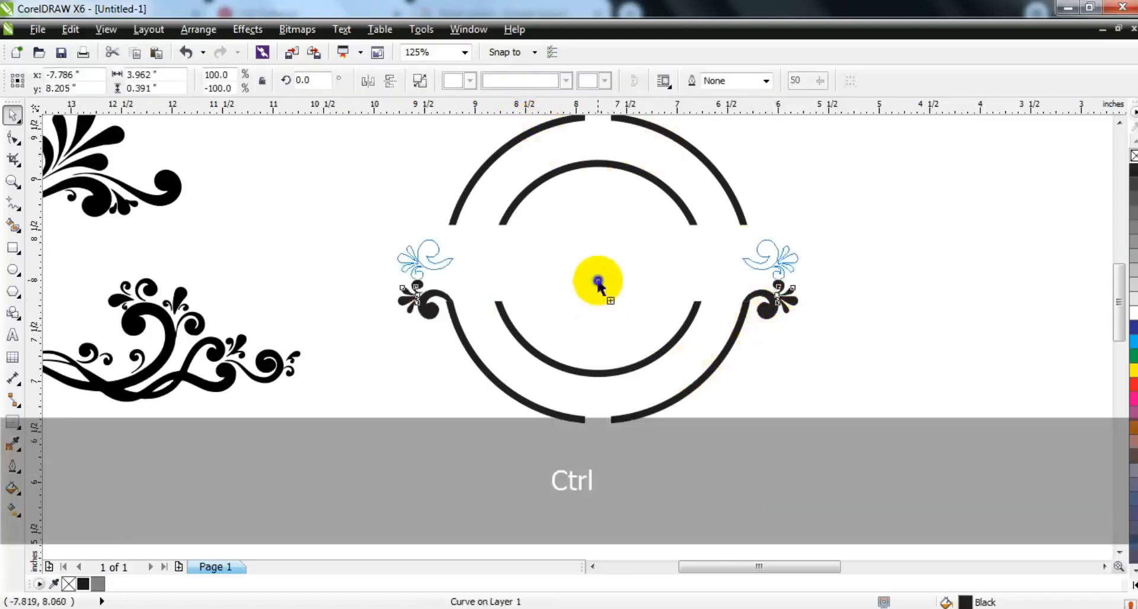
drag(431, 254, 436, 234)
scroll(320, 237, up, 1)
drag(210, 238, 197, 239)
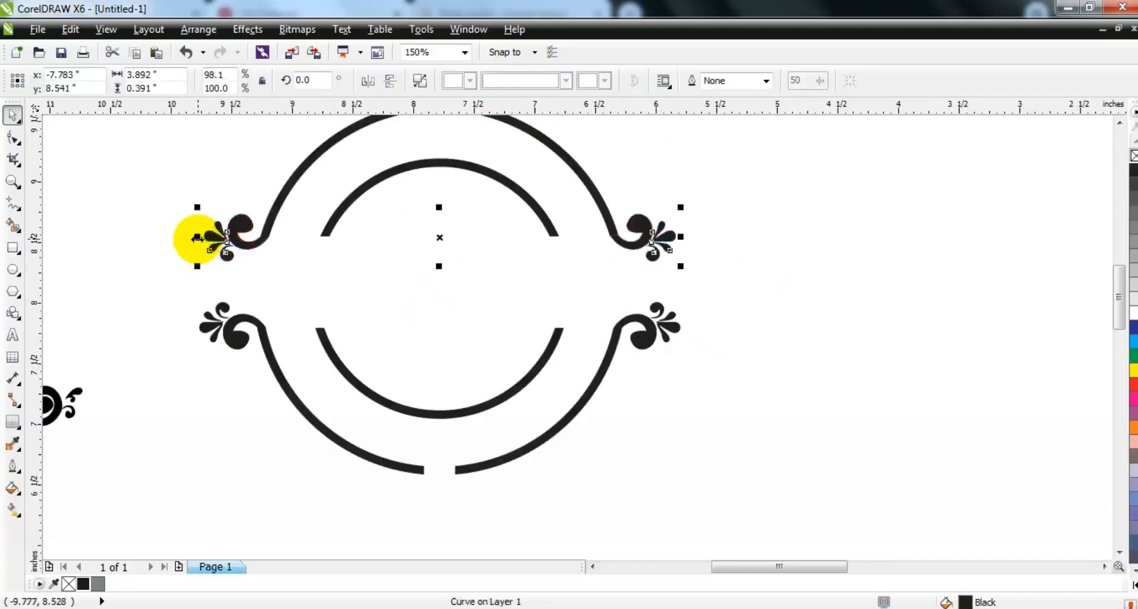
Step: Move a small plain curl from the lower black ornament onto the inner end of the upper-left outer arc
key(F3)
key(Escape)
click(705, 326)
key(F3)
drag(648, 477, 185, 229)
key(shift+F2)
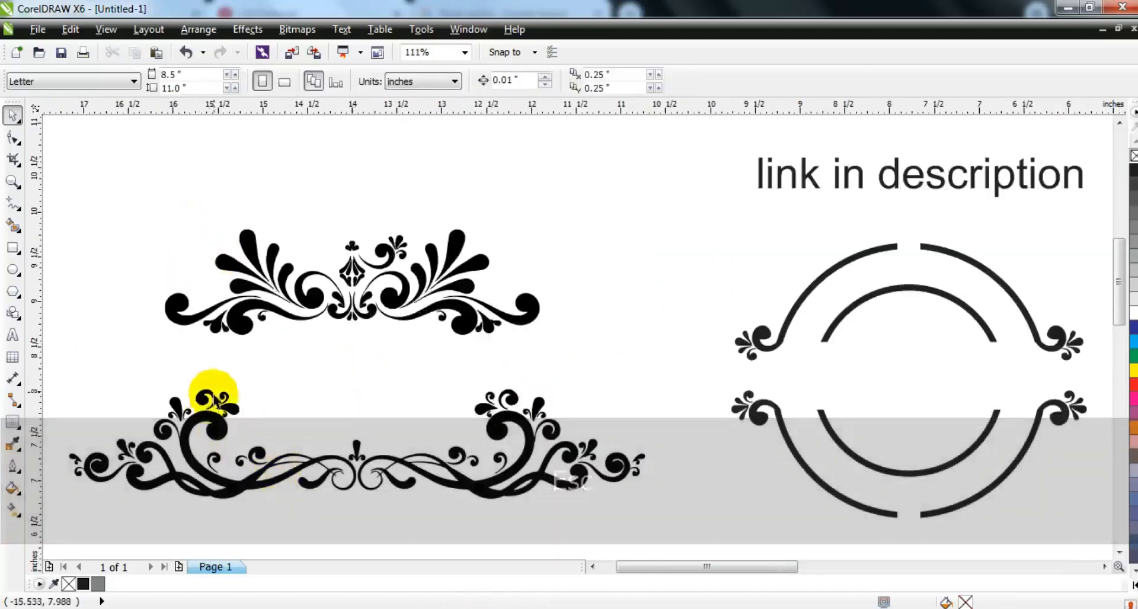
click(892, 236)
key(shift+F2)
key(F3)
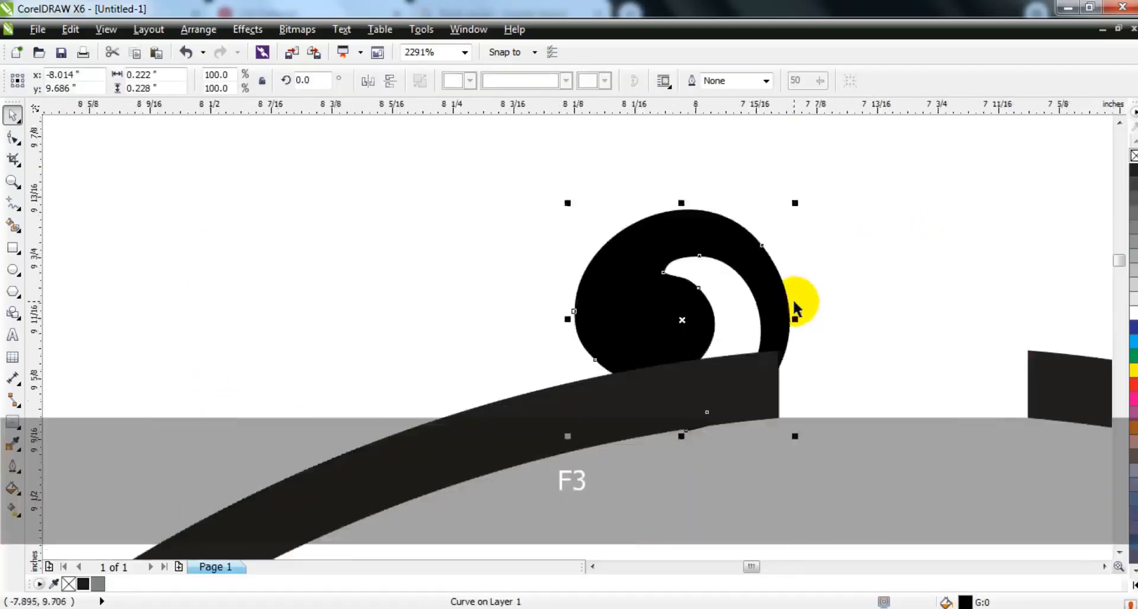
Step: Enlarge the small curl to 126.2%, rotate it to 299.3°, and fit it to the arc's inner end
key(F3)
drag(798, 249, 830, 317)
drag(782, 285, 799, 285)
drag(817, 247, 795, 290)
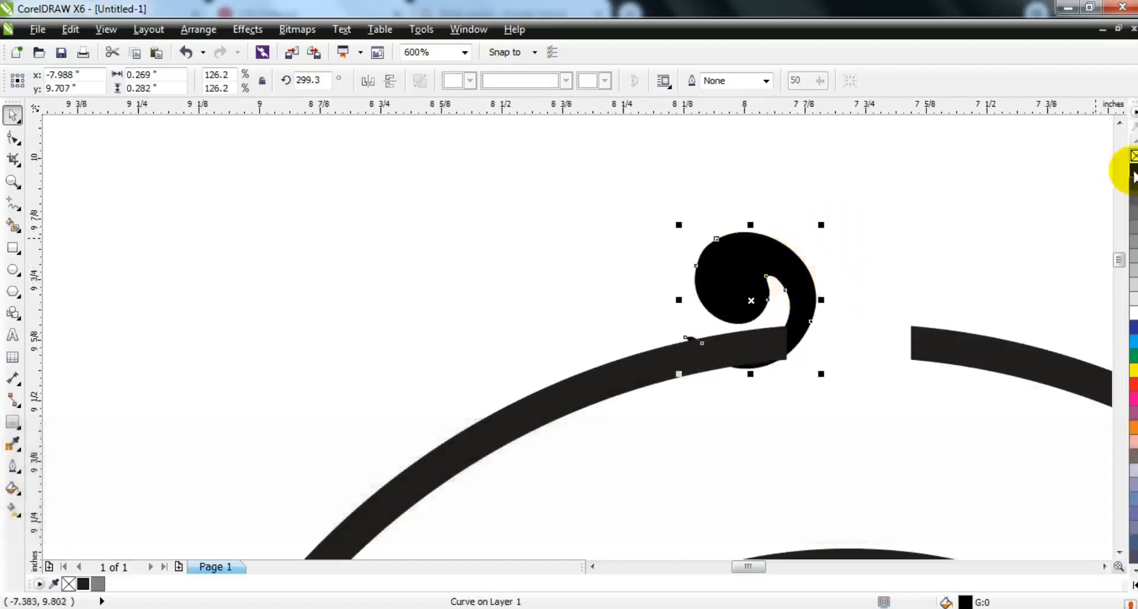
Step: Remove the small curl's fill, Smart Fill its part beyond the arc's edge, and delete the original outline
click(1132, 156)
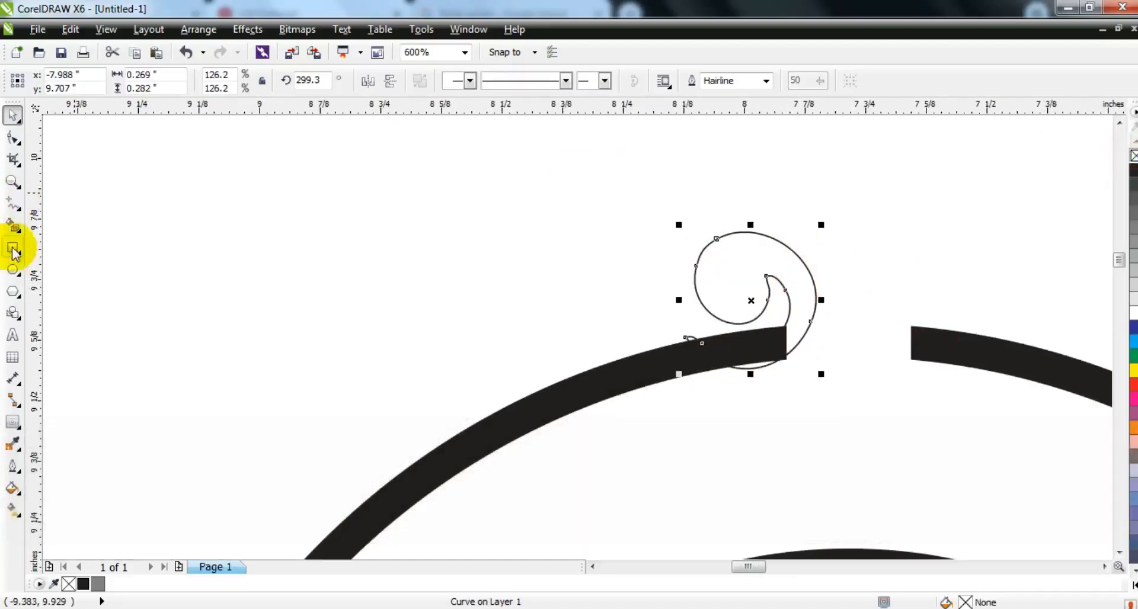
click(14, 225)
click(768, 268)
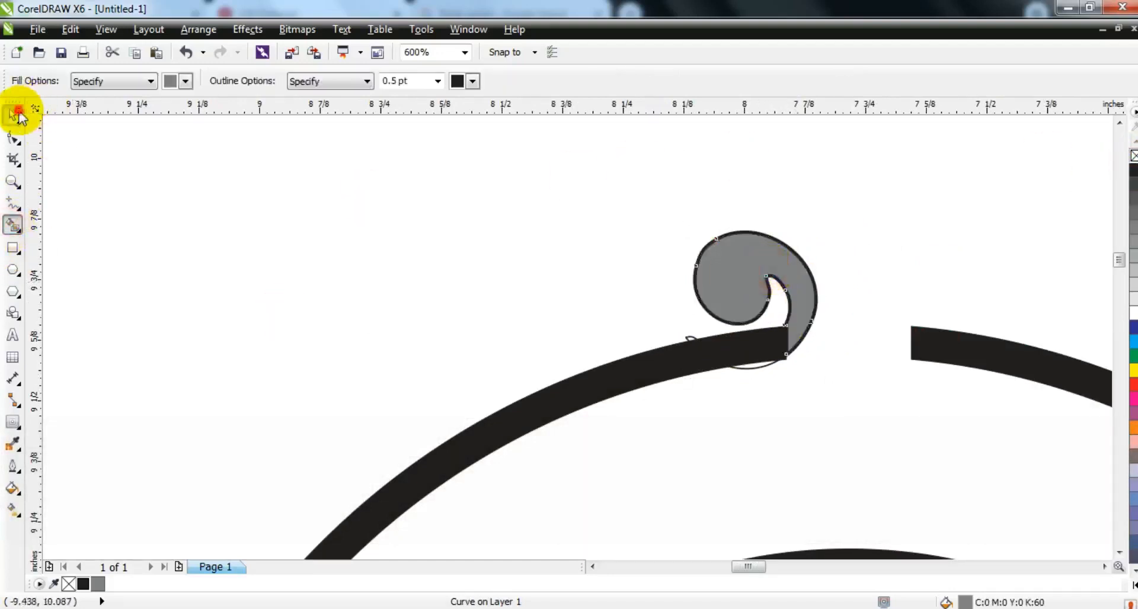
click(15, 113)
click(687, 338)
key(Delete)
Step: Place mirrored black copies of the trimmed small curl on the other three inner ends of the outer arcs
click(726, 283)
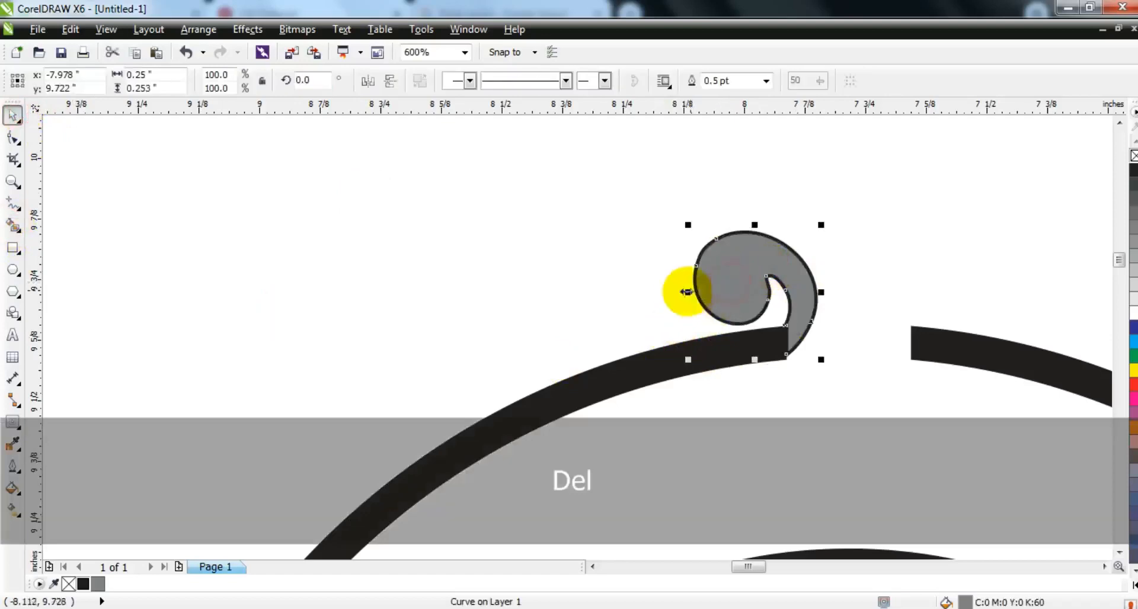
drag(687, 293, 909, 261)
scroll(540, 512, down, 3)
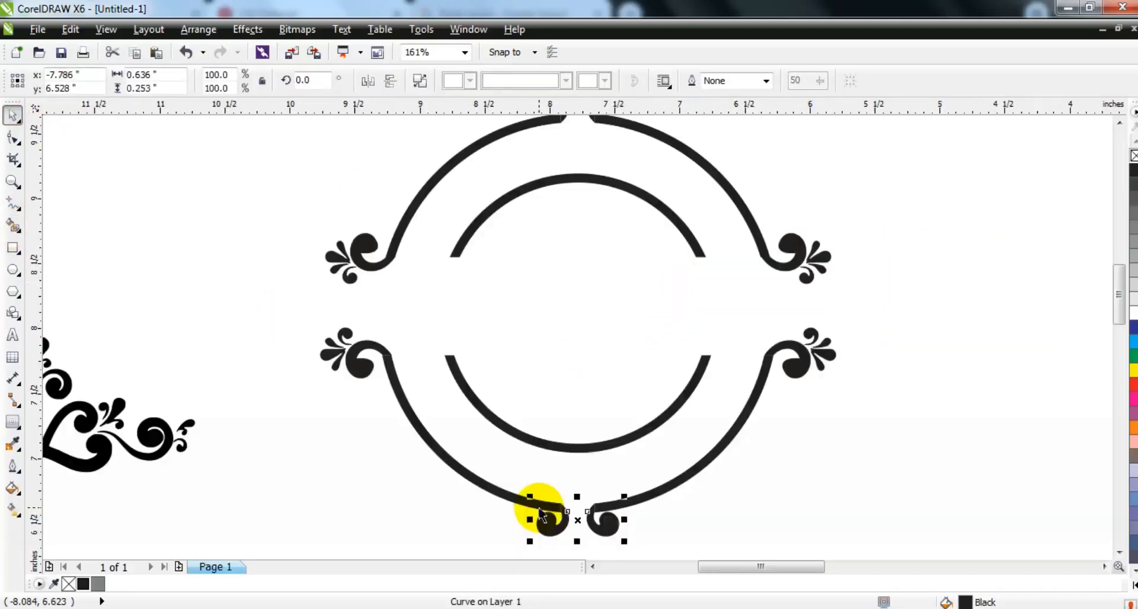
key(F3)
key(Escape)
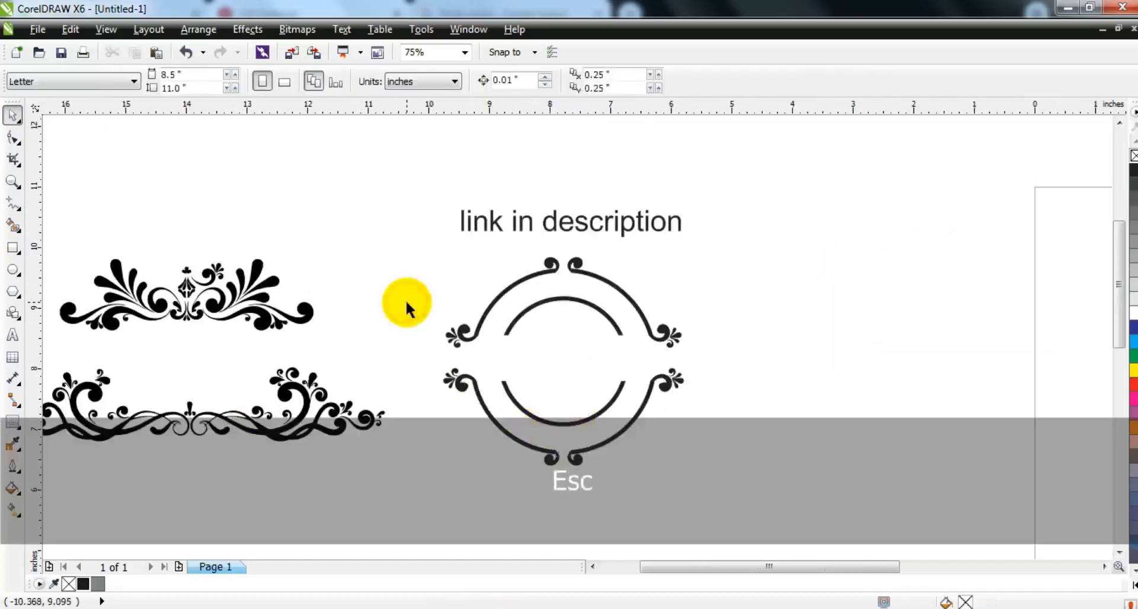
Step: Weld all arcs and curls into one frame and give it a uniform CMYK fill of 36, 36, 67, 5
drag(397, 241, 727, 491)
click(522, 80)
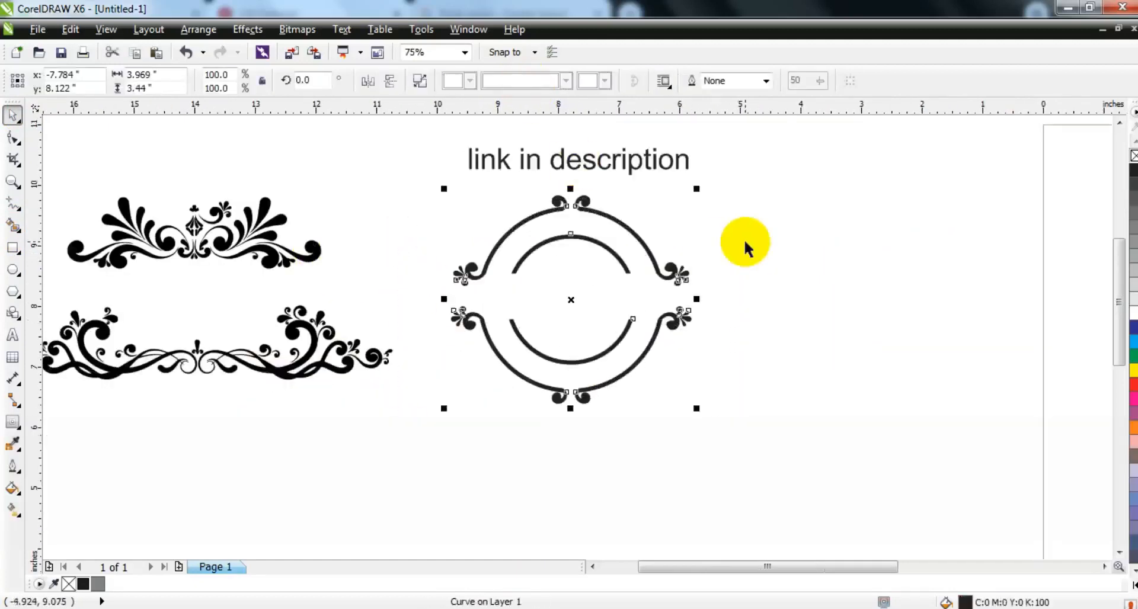
click(12, 487)
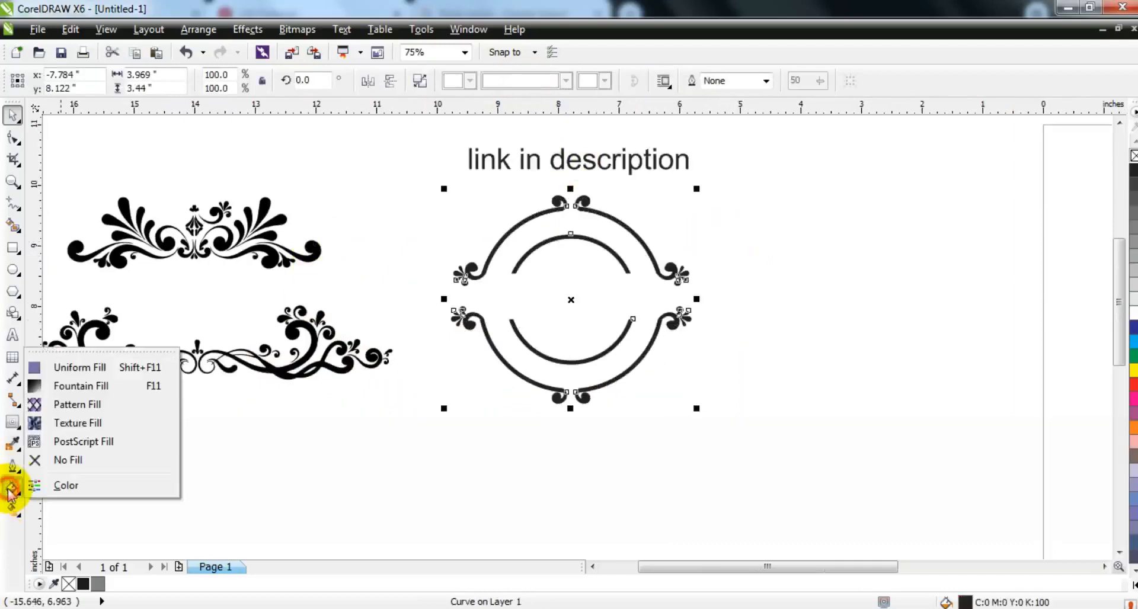
click(80, 370)
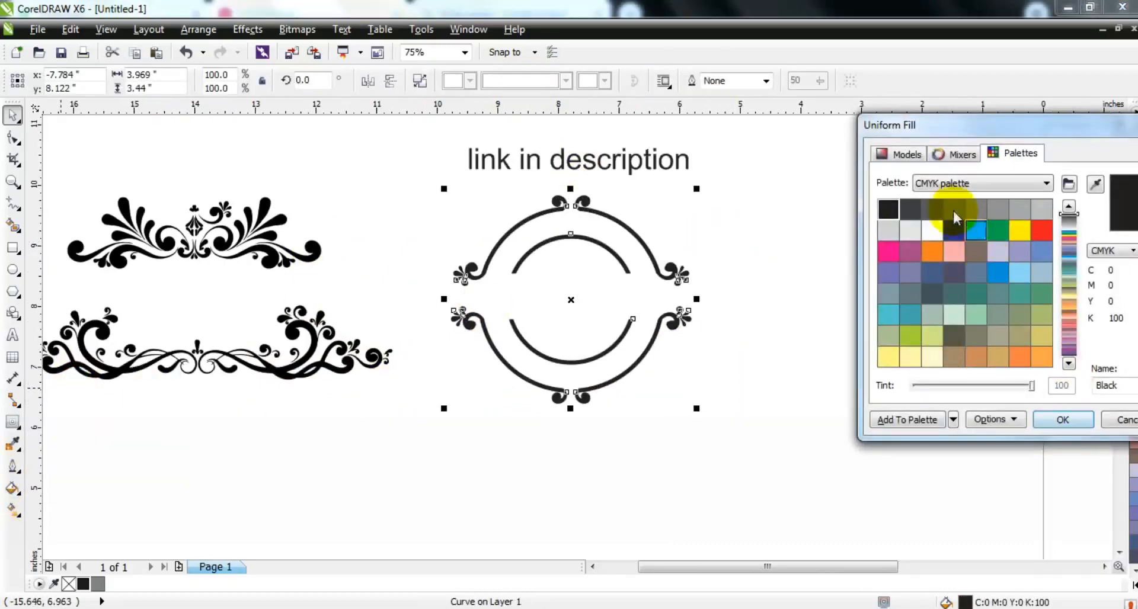
click(904, 155)
click(1070, 372)
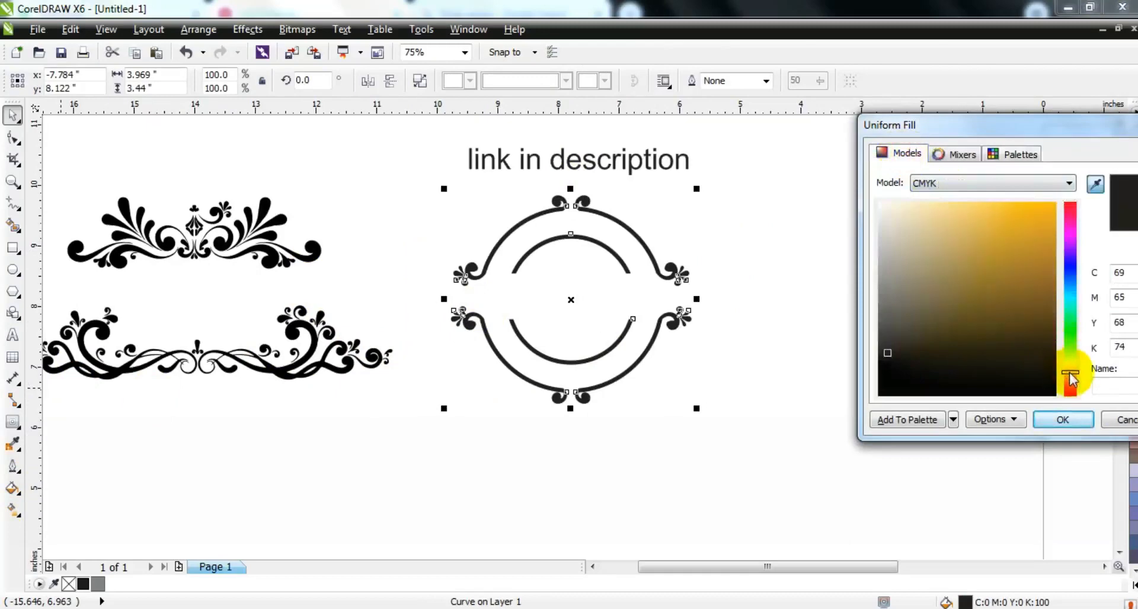
click(944, 261)
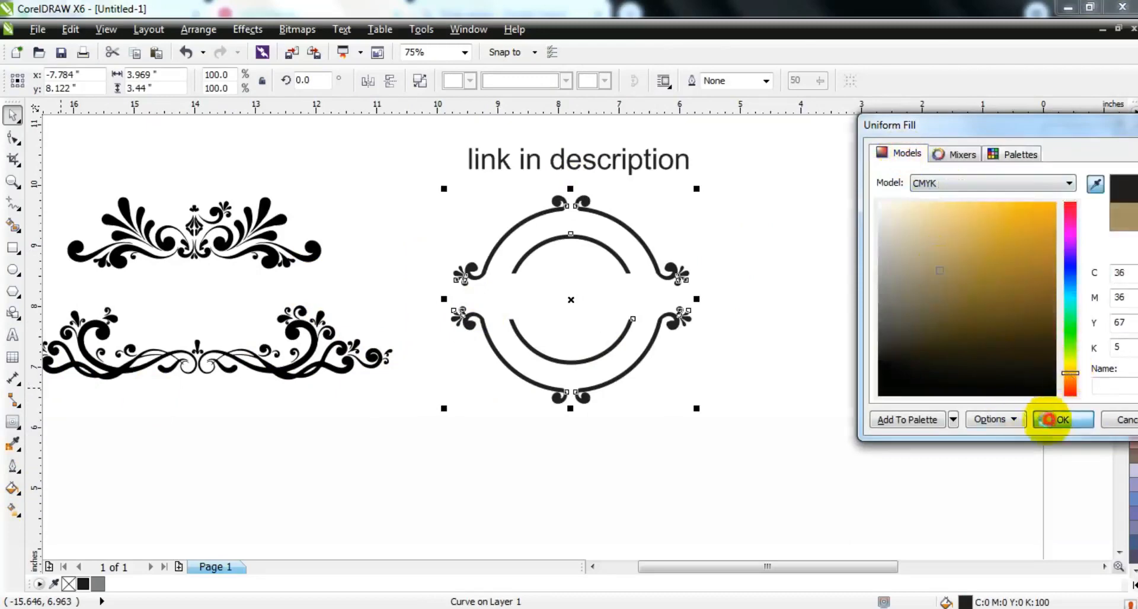
click(1049, 419)
Step: Draw a square of about 5.806 in around the frame, fill it with CMYK 100, 100, 100, 100, and send it to the back
click(13, 246)
drag(393, 135, 725, 486)
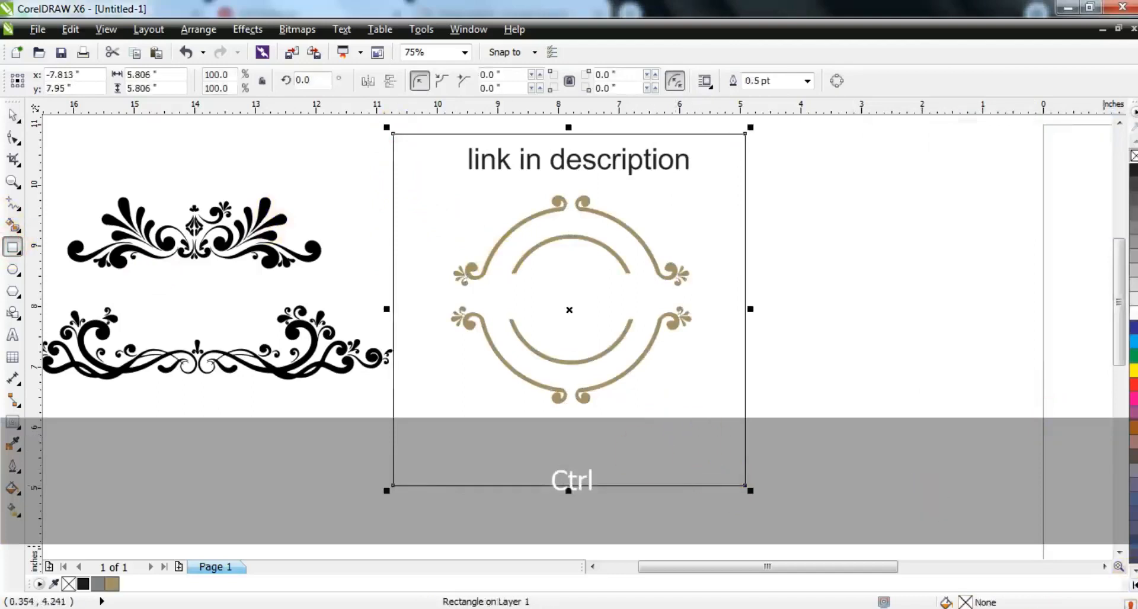
click(1133, 585)
click(1130, 111)
key(shift+Page_Down)
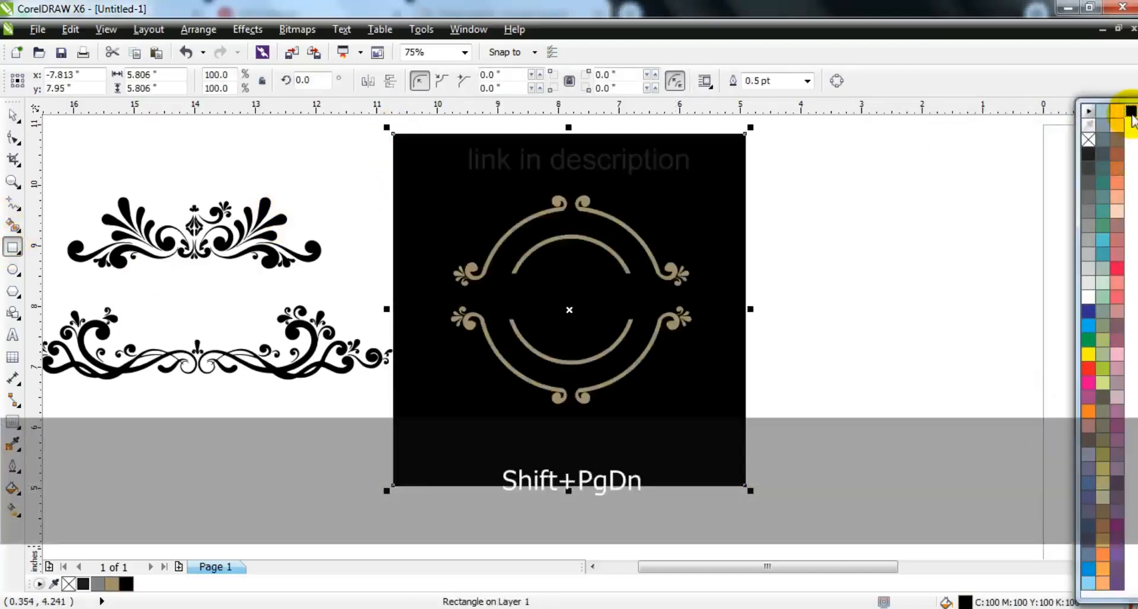
Step: Move the "link in description" text into the frame's central gap and replace its wording with "Custom"
key(Escape)
click(13, 114)
drag(557, 163, 559, 301)
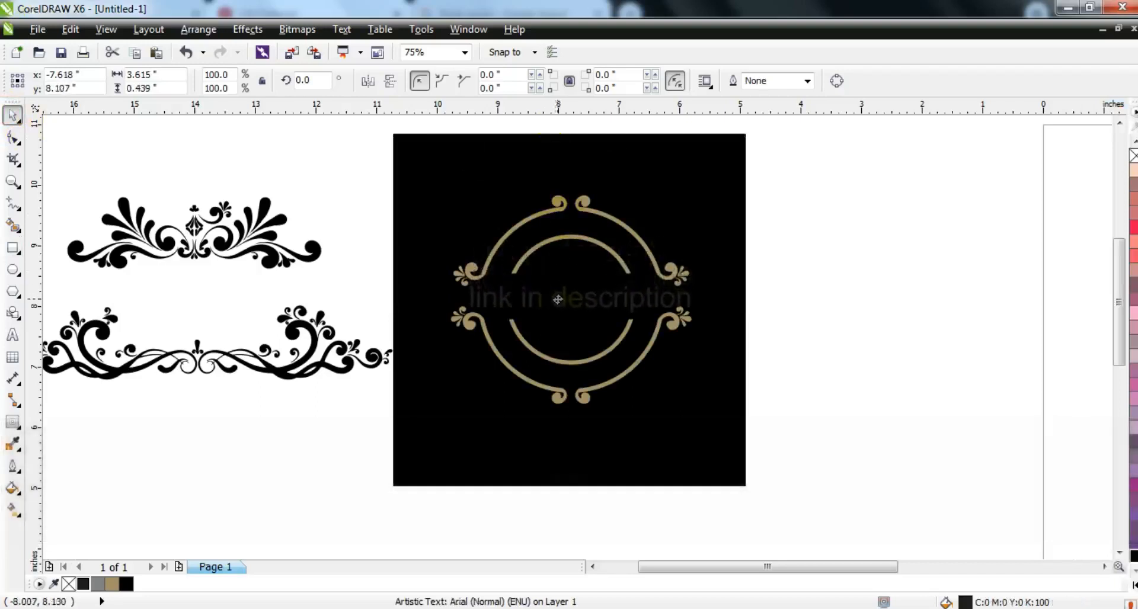
click(9, 339)
key(shift+Home)
key(Caps_Lock)
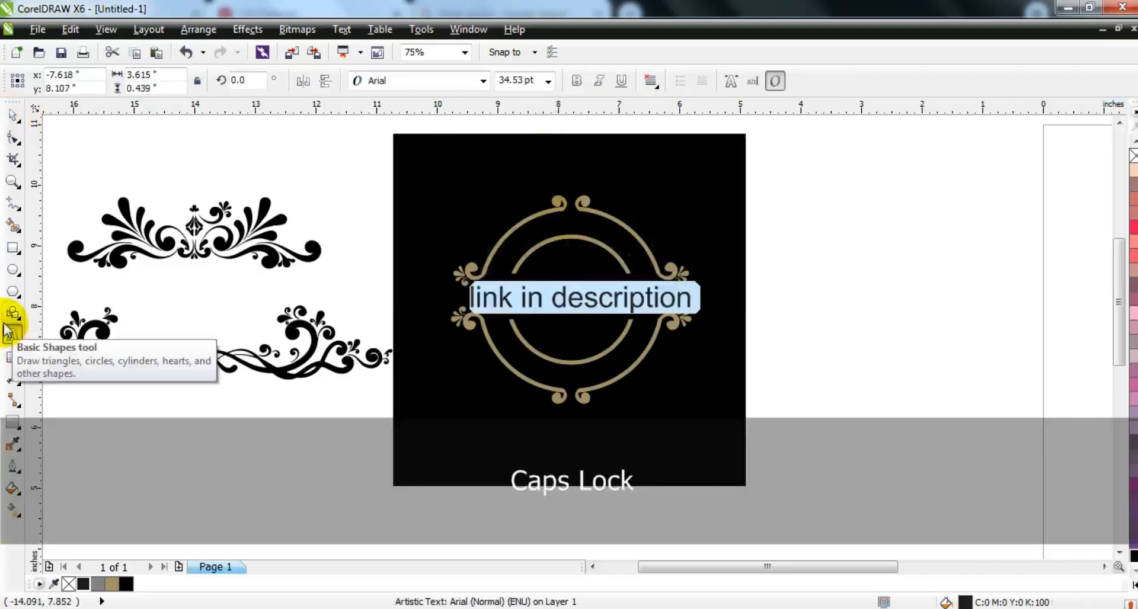
text(Custo)
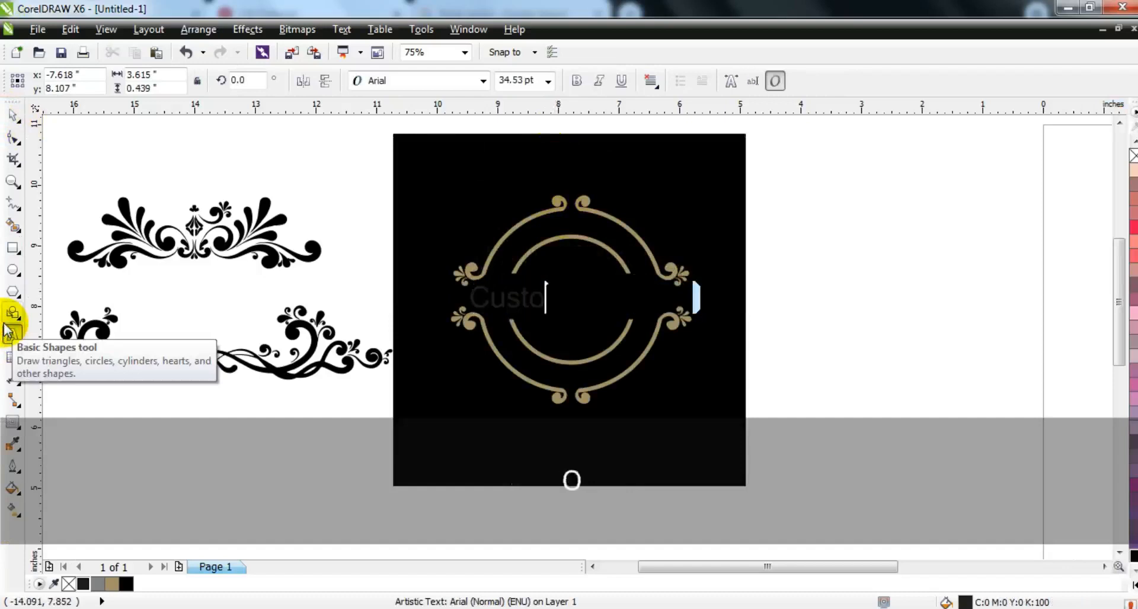
click(13, 114)
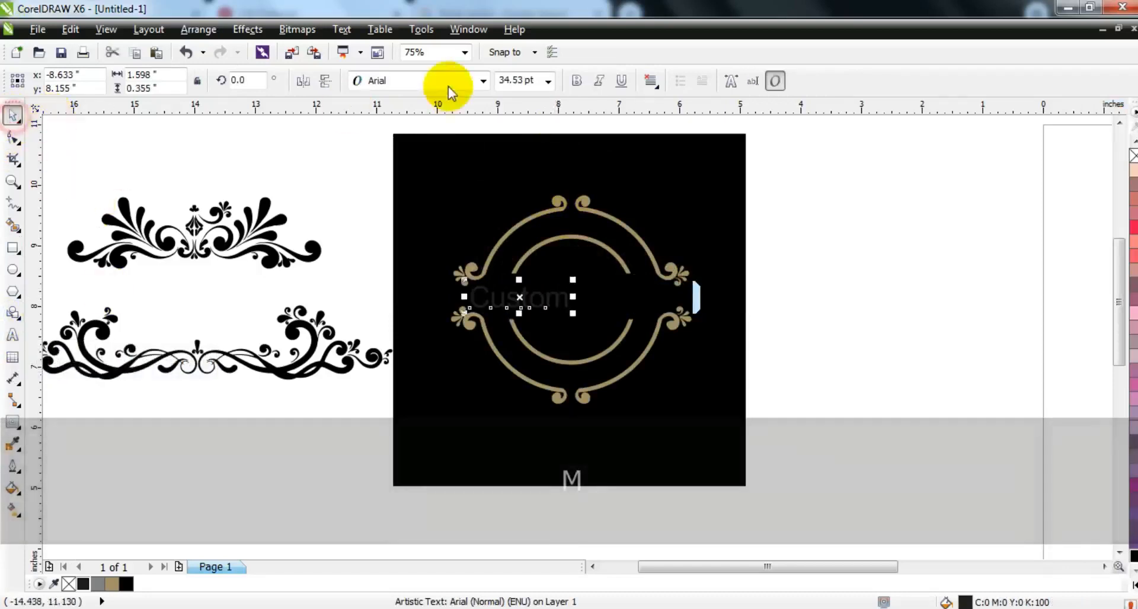
Step: Set the "Custom" text's font to Royal King Free
click(445, 82)
text(Ro)
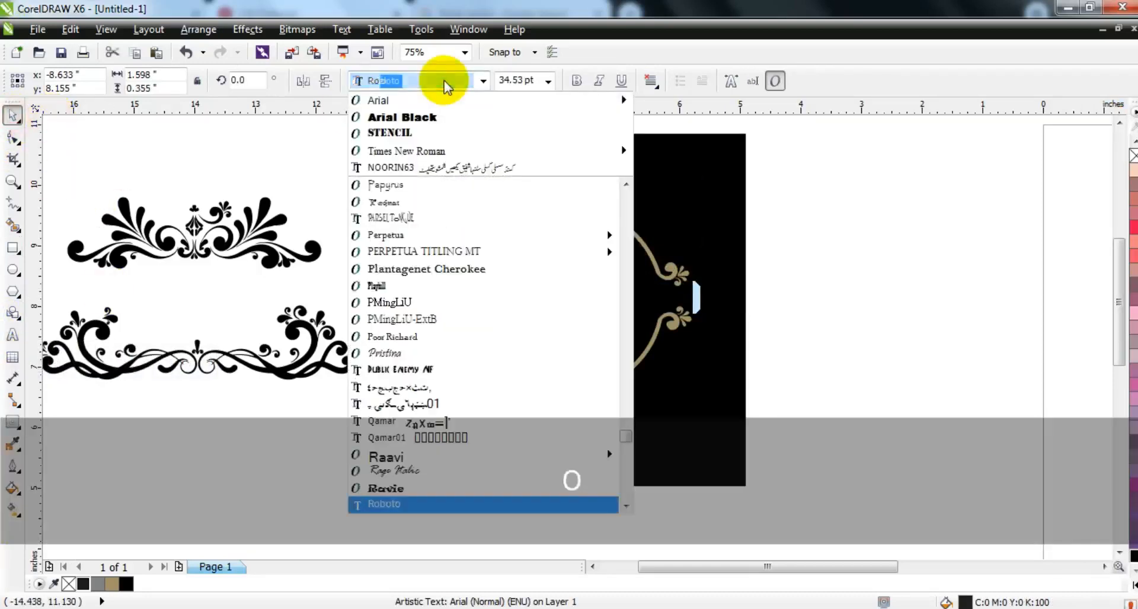
text(yal)
key(Return)
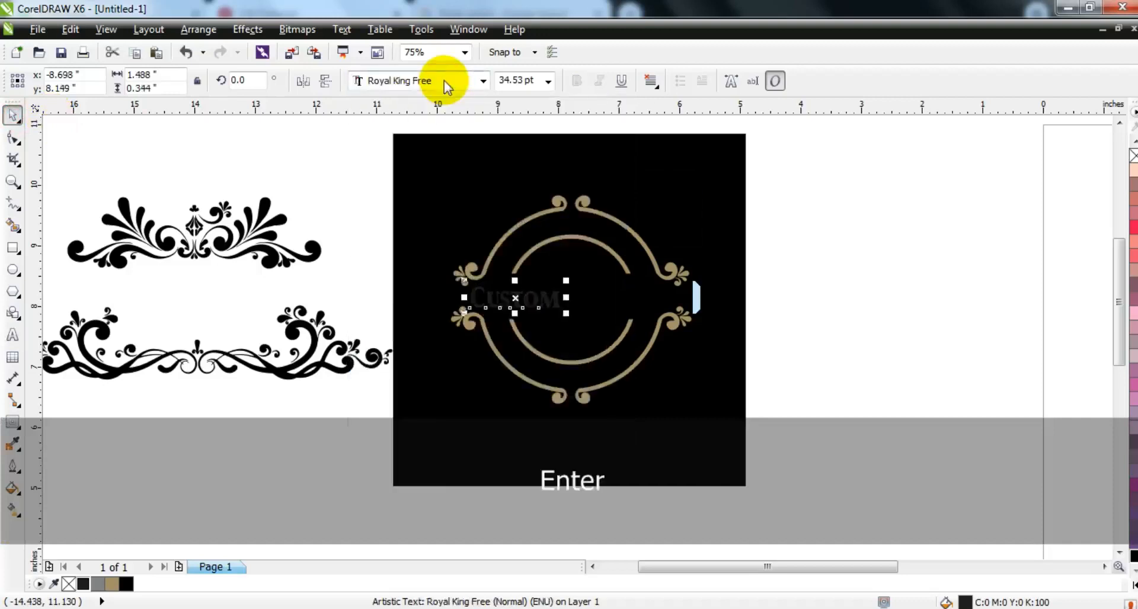
Step: Fill the "Custom" text with white and enlarge it to about 53.6 pt
click(1132, 583)
click(1087, 296)
drag(566, 281, 618, 268)
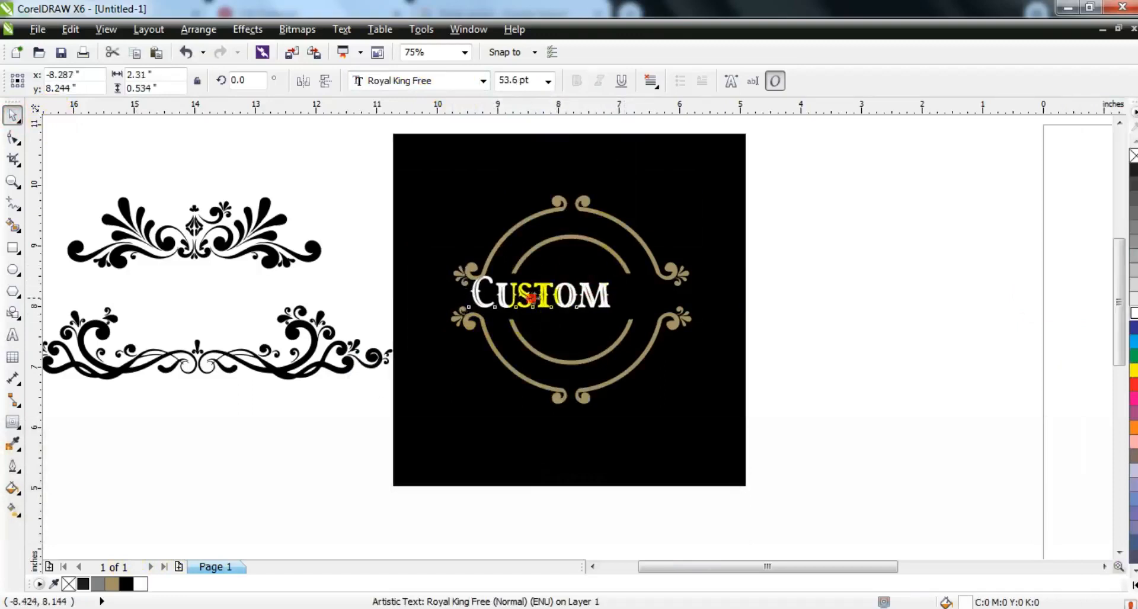
Step: Enlarge the "Custom" text to about 66.5 pt and center it horizontally on the circular frame
drag(531, 298, 540, 303)
drag(623, 274, 659, 255)
drag(657, 294, 665, 295)
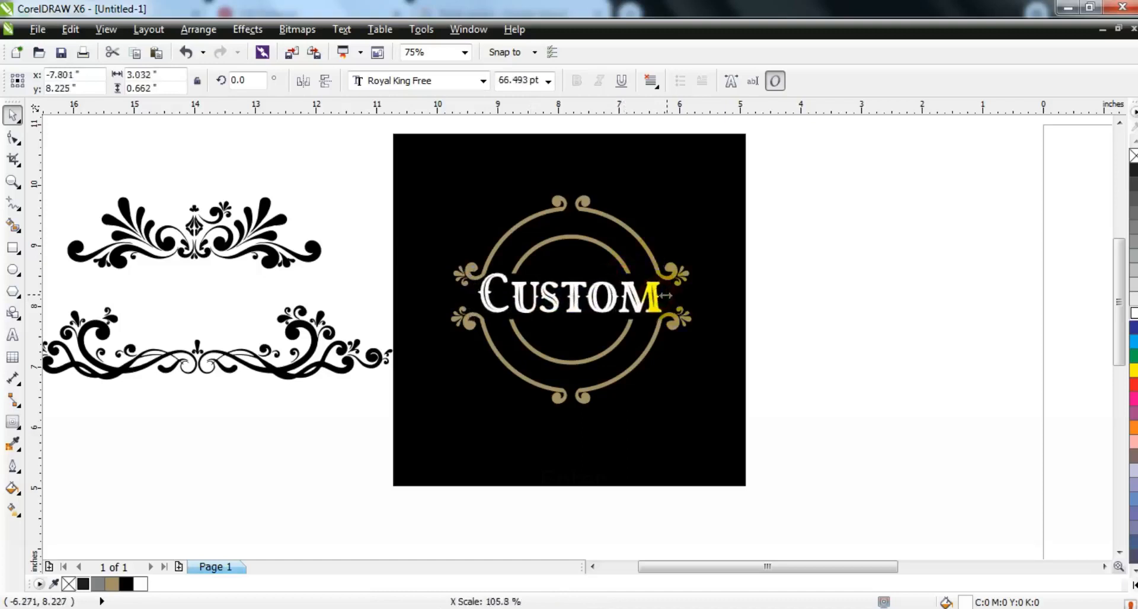
shift+click(668, 321)
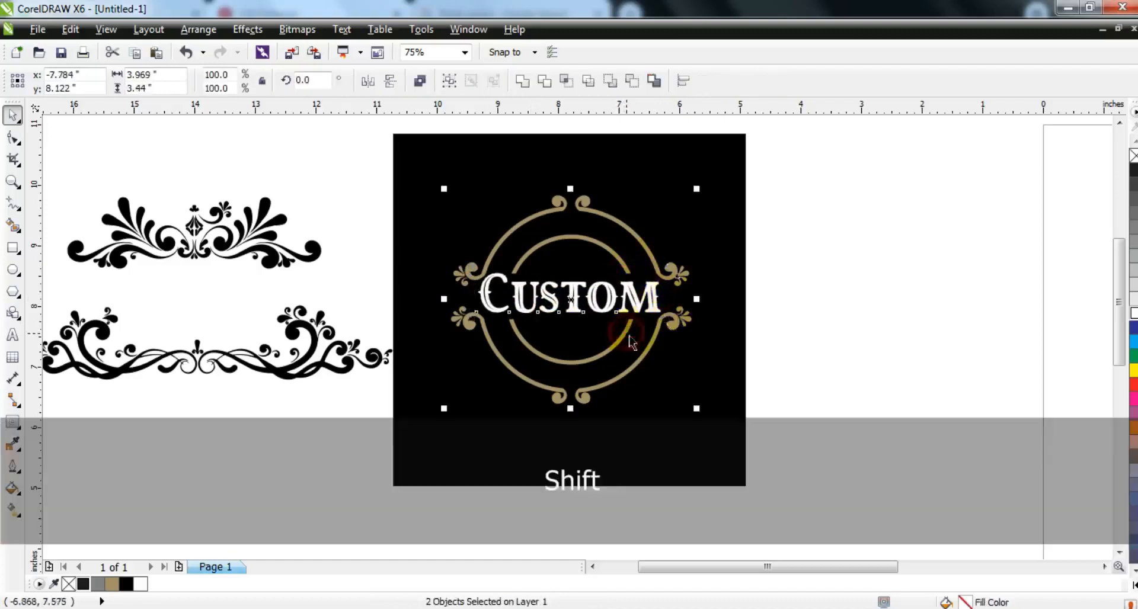
key(c)
click(764, 333)
Step: Place a smaller copy of "Custom" at about 30.5 pt below the original and replace its wording with "SHOP"
click(576, 320)
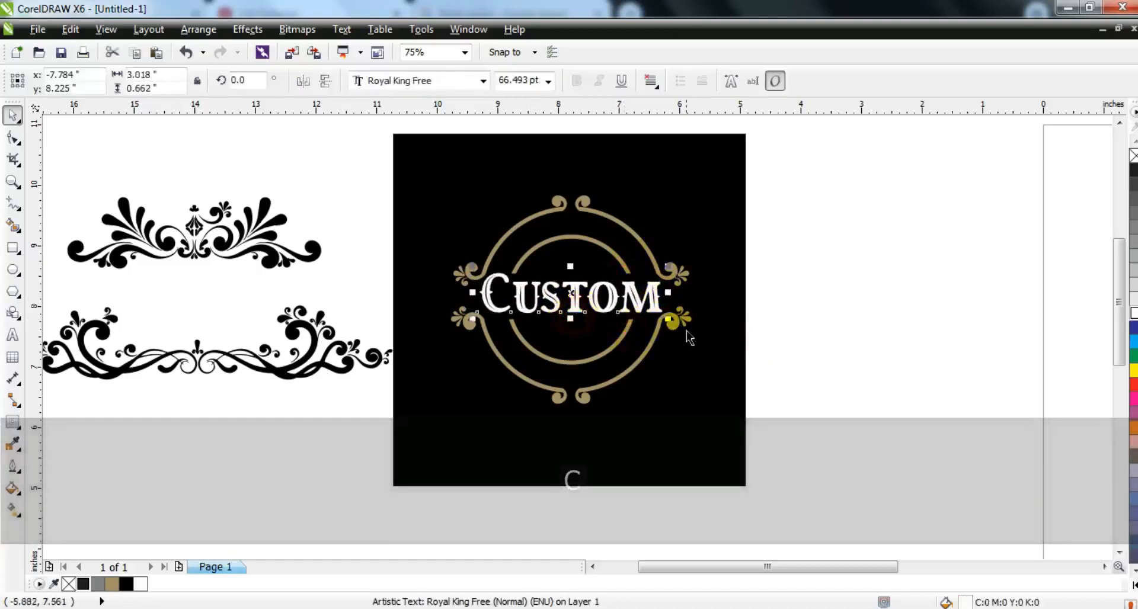
drag(665, 322, 621, 342)
click(12, 336)
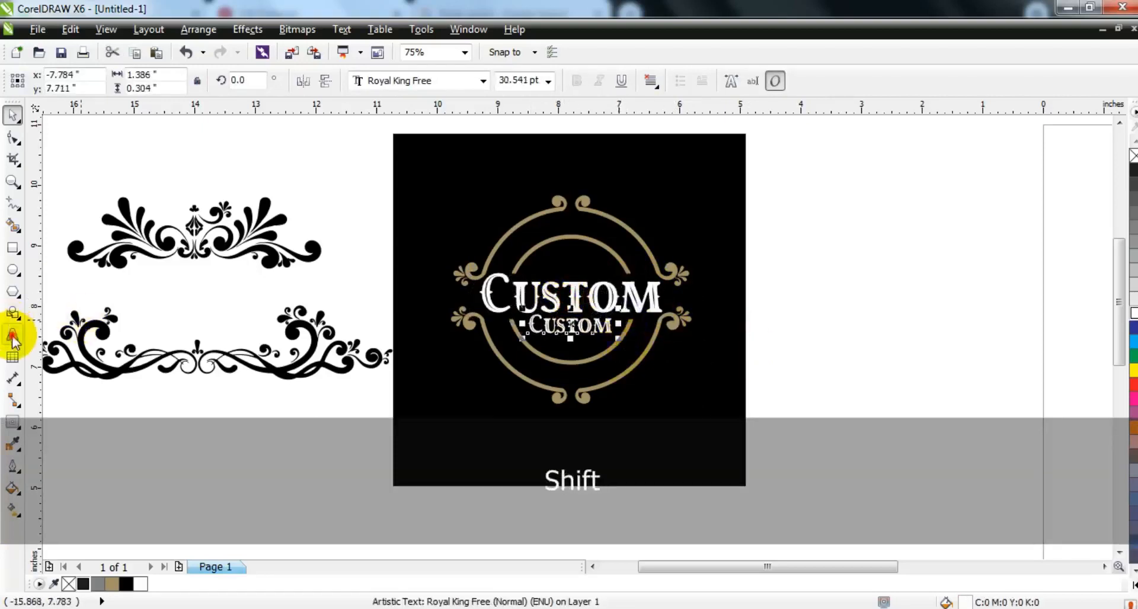
key(shift+Home)
text(S)
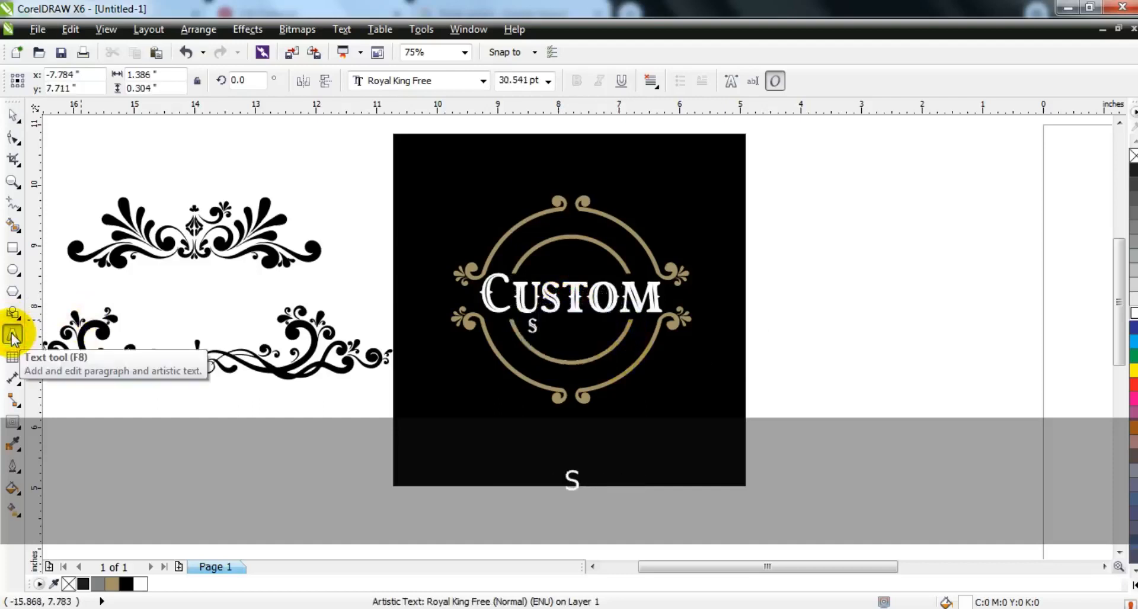
click(13, 115)
Step: Enlarge the "SHOP" text to about 45.3 pt and center it horizontally under "Custom"
drag(587, 339, 598, 352)
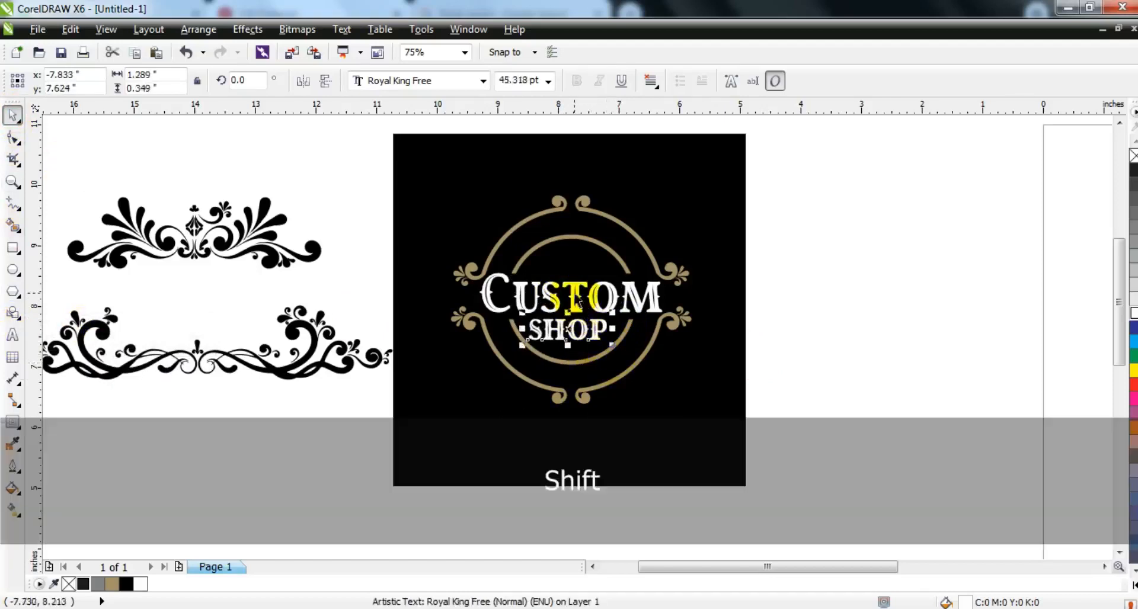
click(855, 355)
key(c)
click(587, 339)
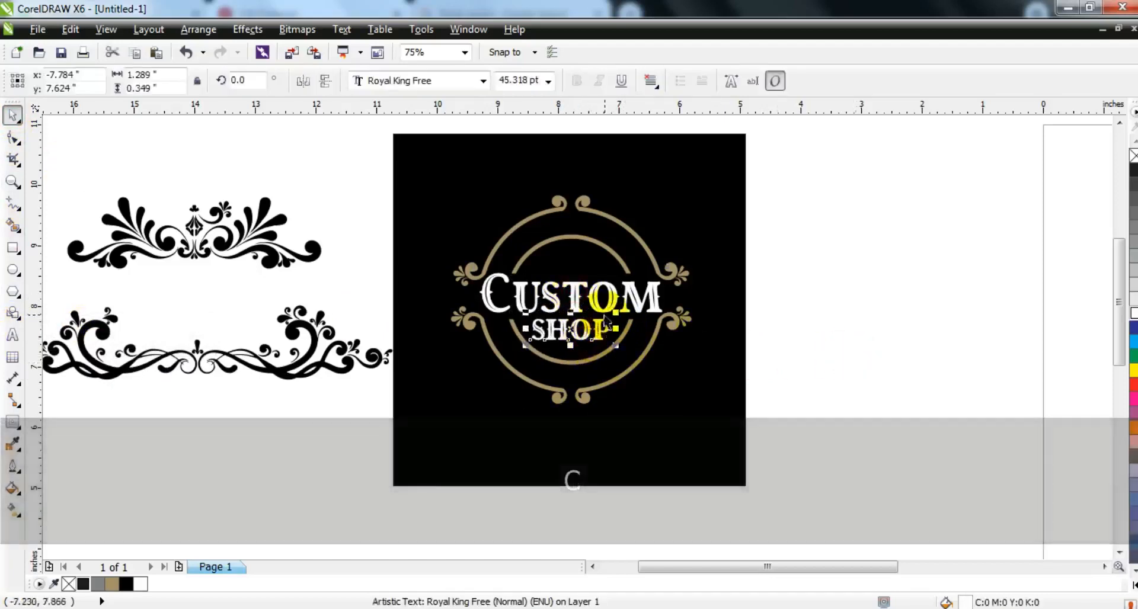
shift+click(605, 306)
click(887, 382)
Step: Place a copy of "SHOP" at about 20.7 pt below the frame and replace its wording with "HAND MAD PRODUCT"
drag(572, 356, 508, 423)
click(12, 335)
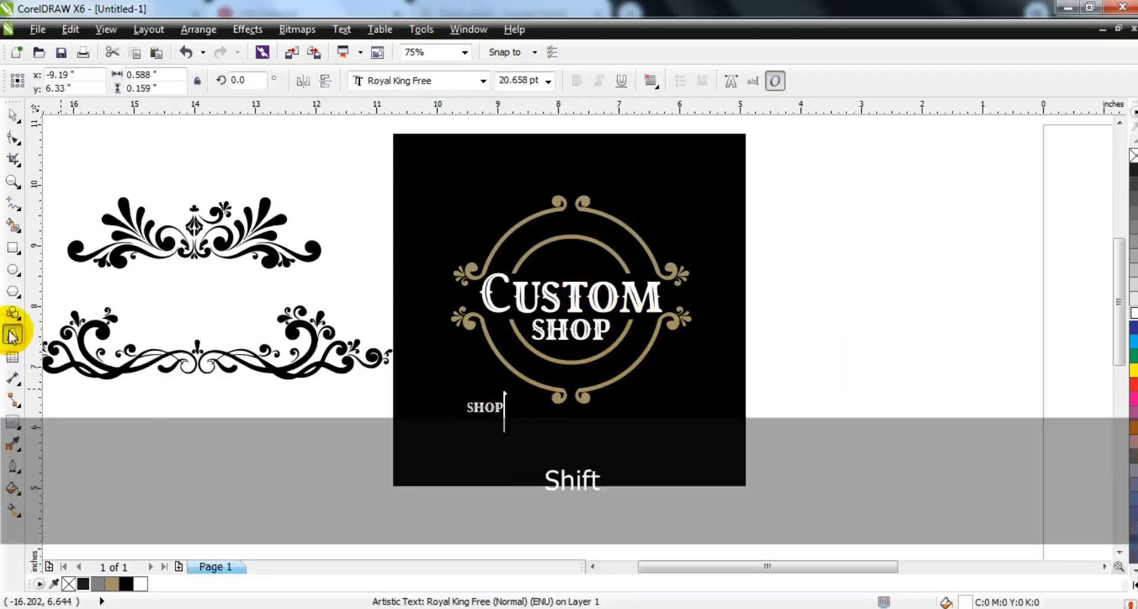
key(shift+Home)
key(Caps_Lock)
text(HA)
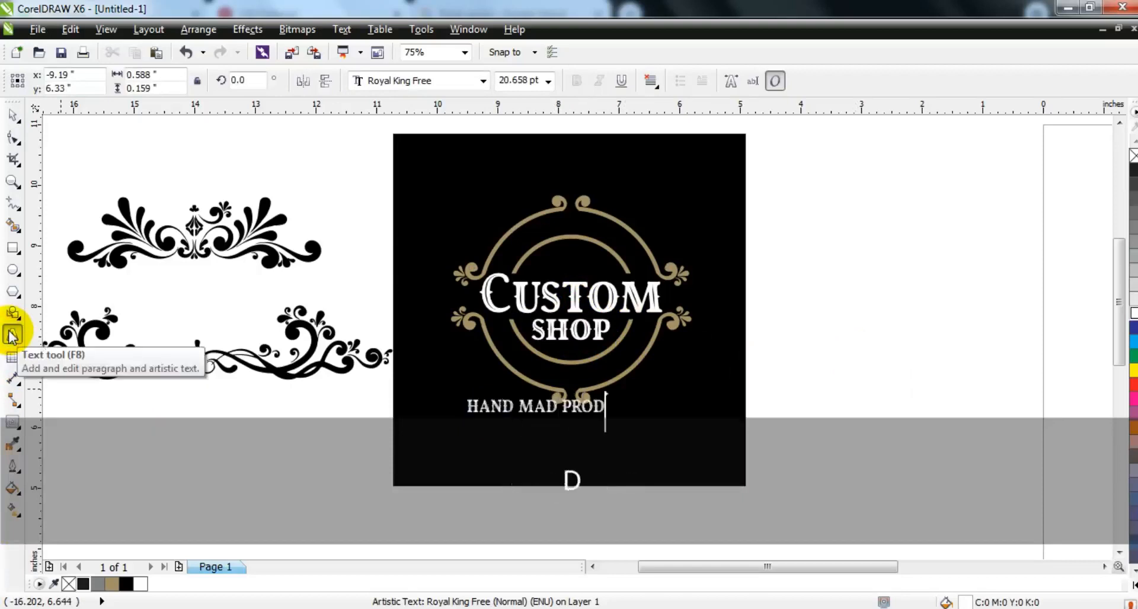
click(12, 114)
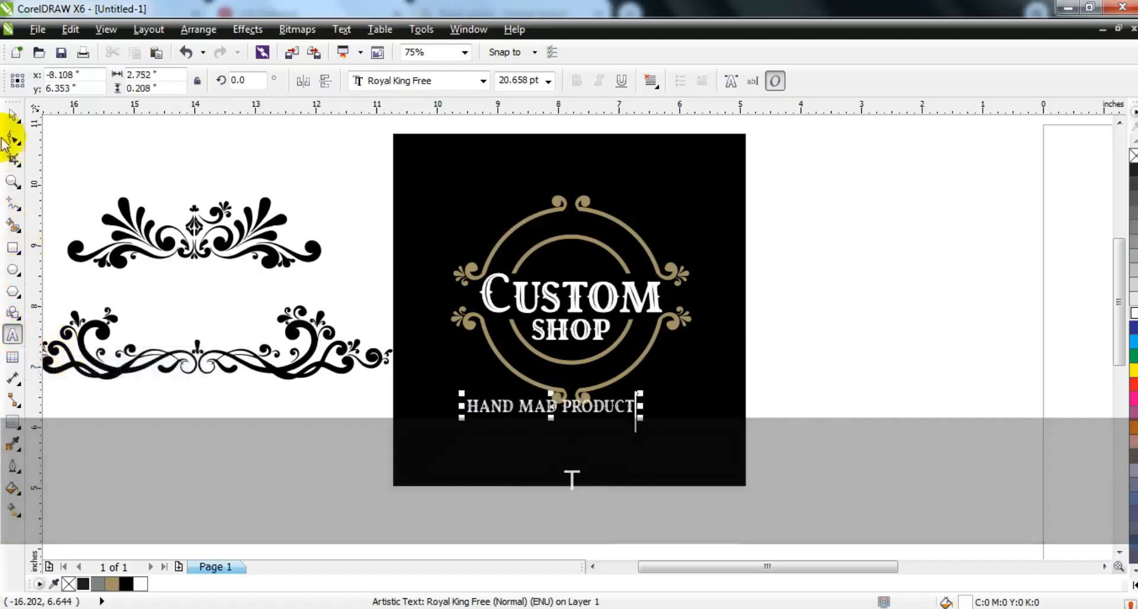
Step: Draw a circle of about 2.847 in just inside the frame's outer ring and give it a red outline
click(13, 271)
drag(489, 210, 607, 397)
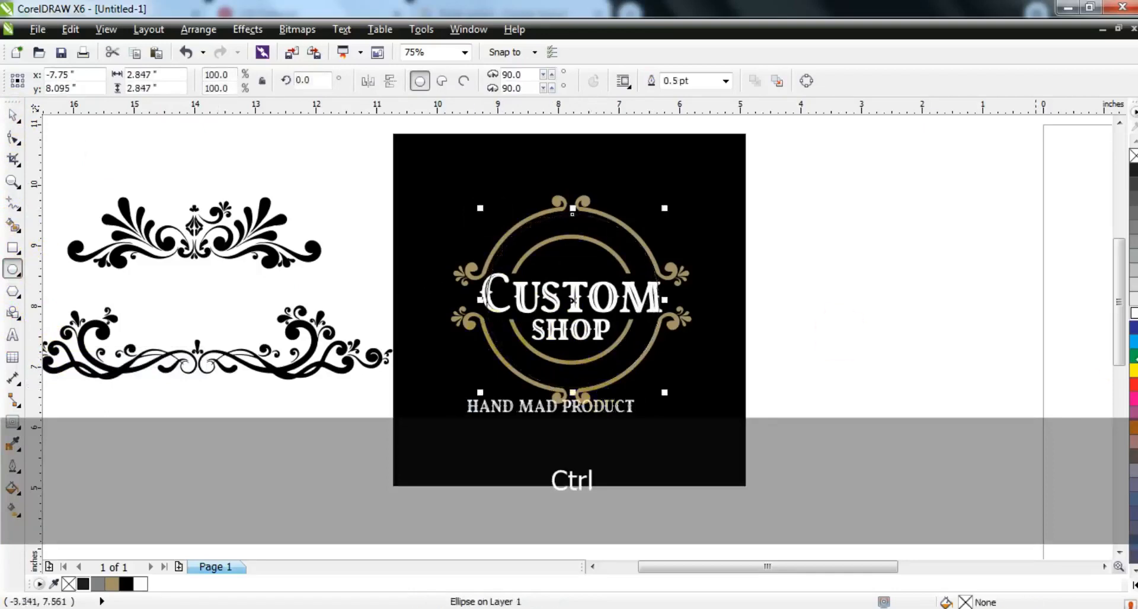
right_click(1131, 388)
Step: Fit the "HAND MAD PRODUCT" text to the red circle with a -0.15 in distance from the path and a -0.05 in offset
click(13, 114)
click(536, 415)
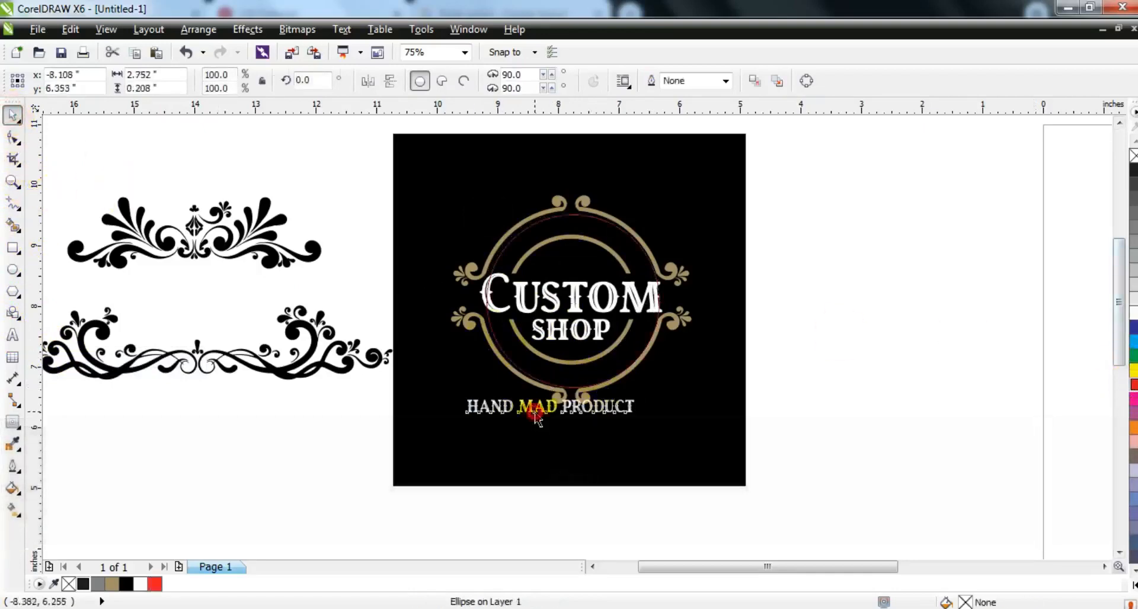
shift+click(565, 216)
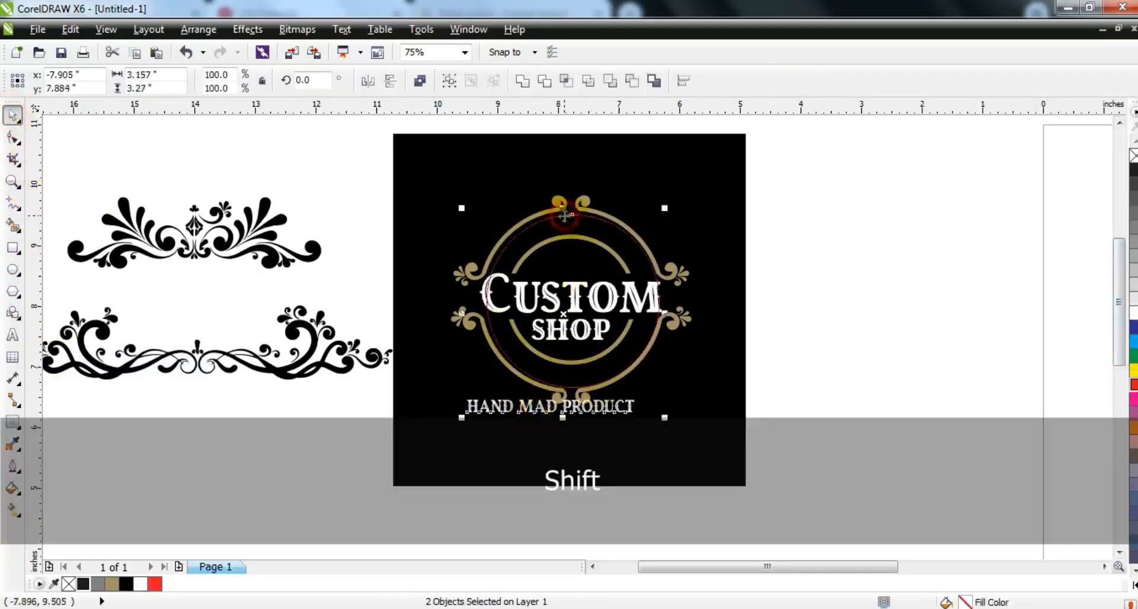
click(341, 31)
click(382, 208)
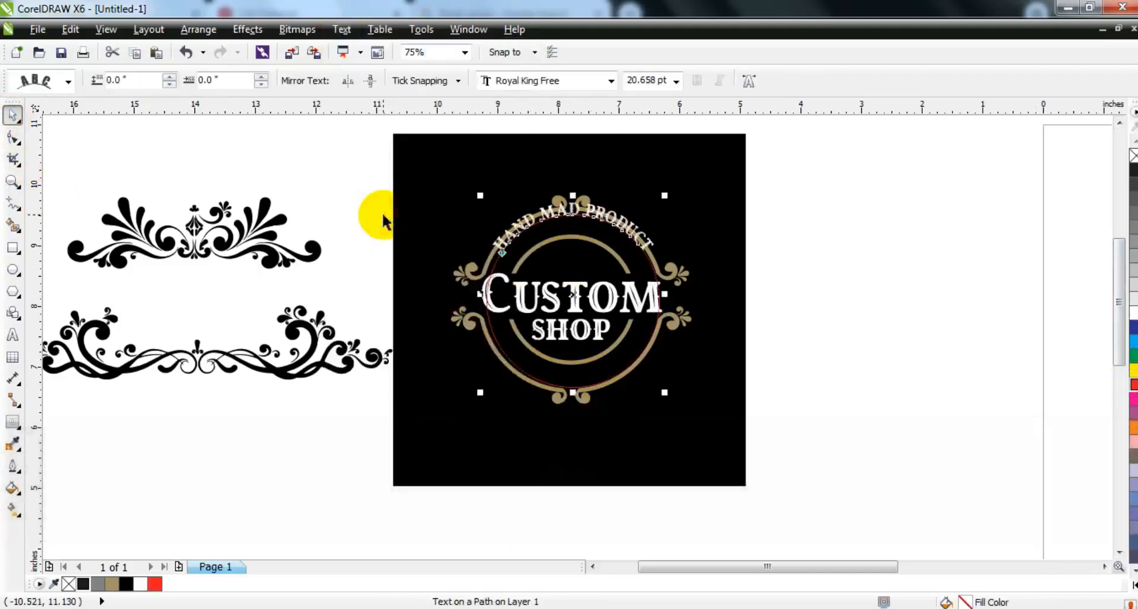
click(261, 84)
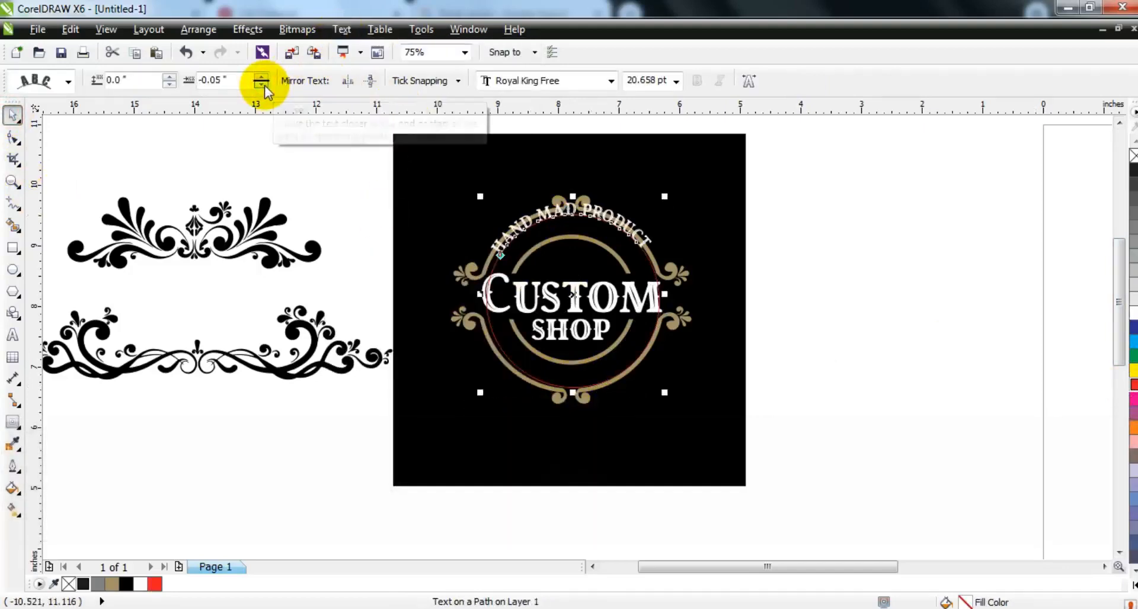
click(170, 84)
click(170, 84)
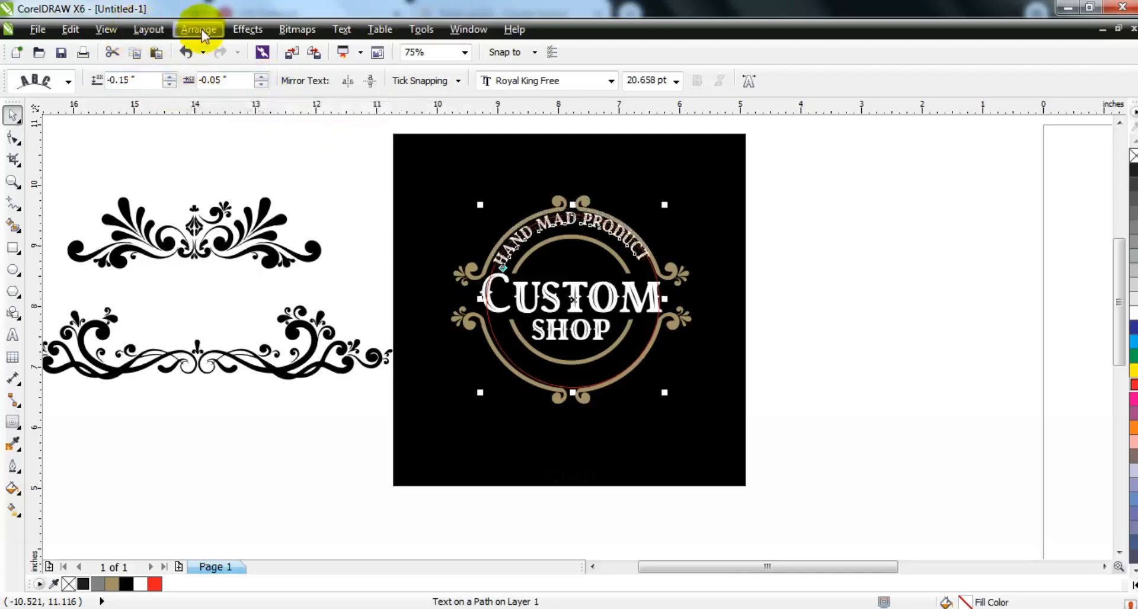
Step: Separate the curved "HAND MAD PRODUCT" text from its circle and shrink it to about 92.9% between the two rings
click(199, 29)
key(Escape)
key(Escape)
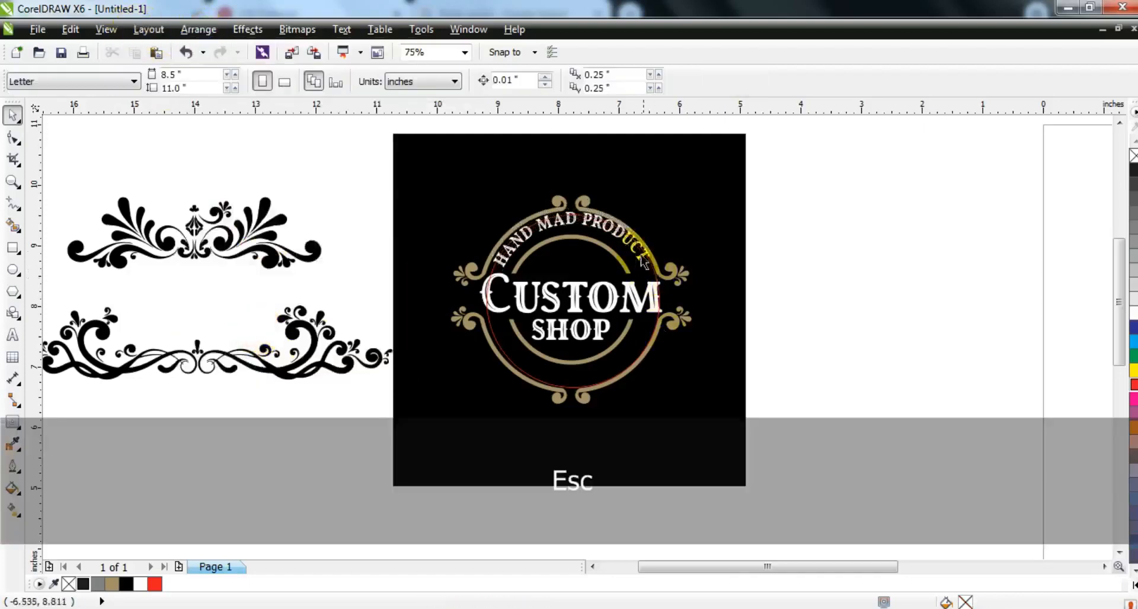
click(640, 261)
click(640, 261)
drag(663, 260, 649, 274)
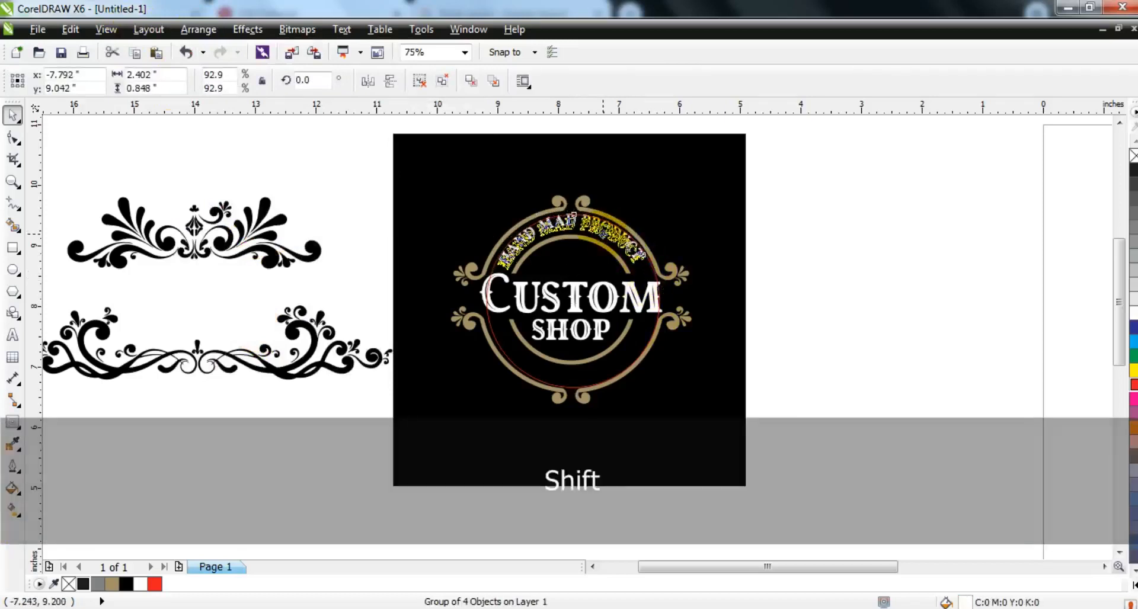
Step: Delete the red guide circle around the lettering
key(Escape)
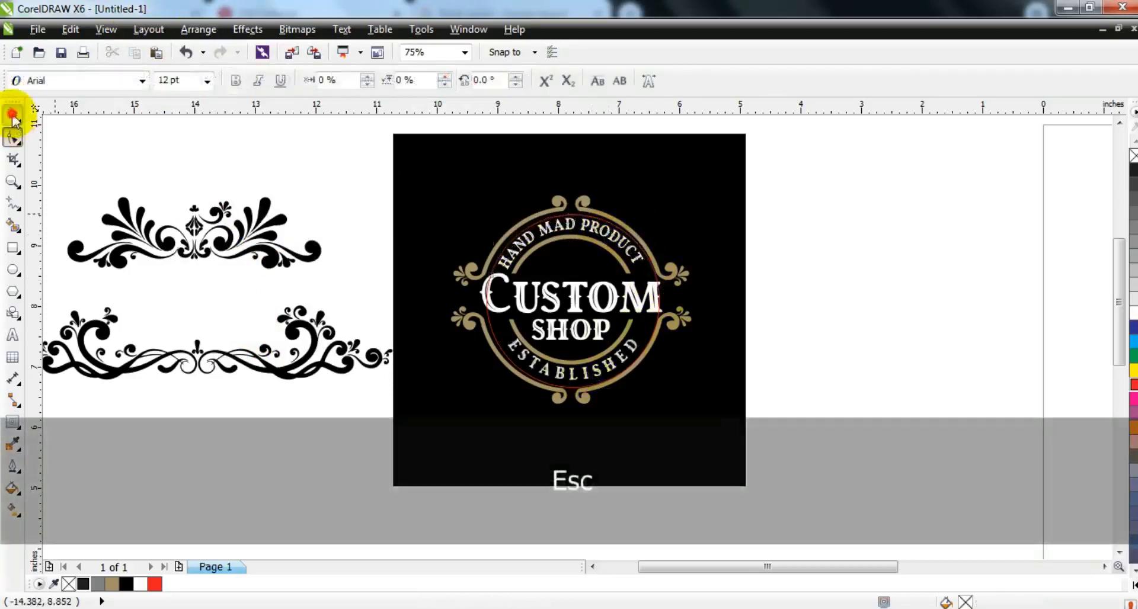
click(13, 116)
click(659, 287)
key(Delete)
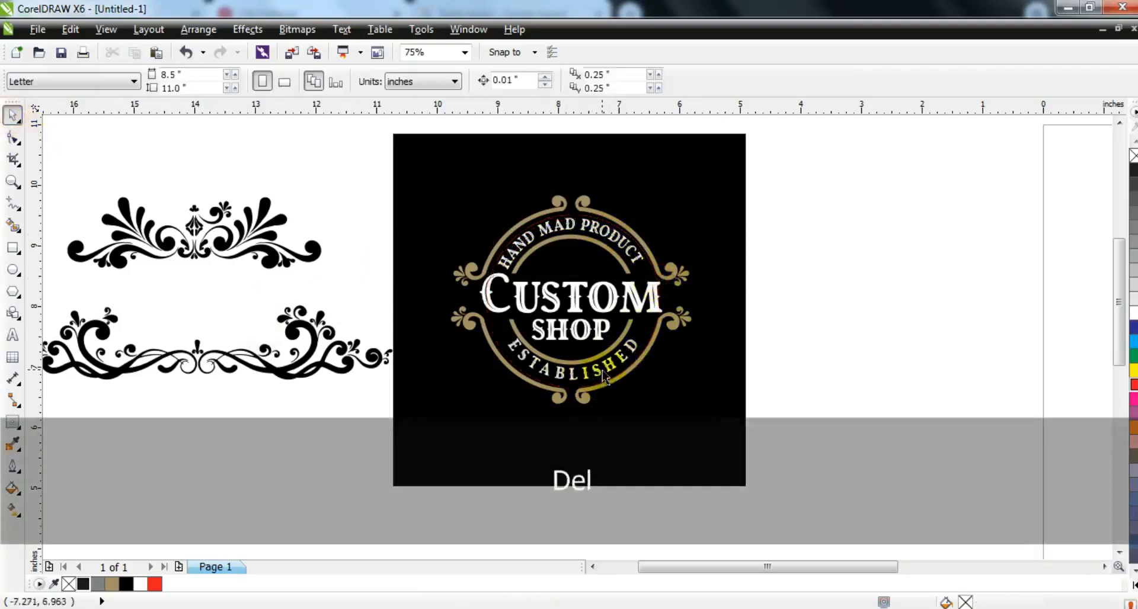
click(603, 377)
key(ctrl+z)
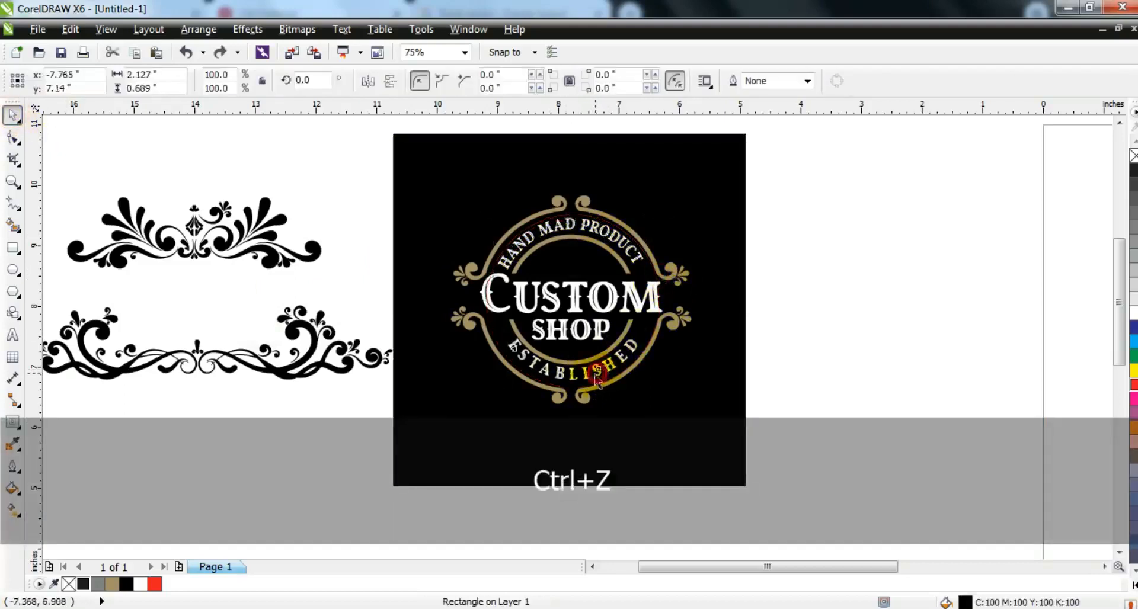
click(800, 383)
Step: Take the right half of the upper black ornament aside, pair it with a mirrored copy, and group the two halves
click(209, 309)
click(292, 182)
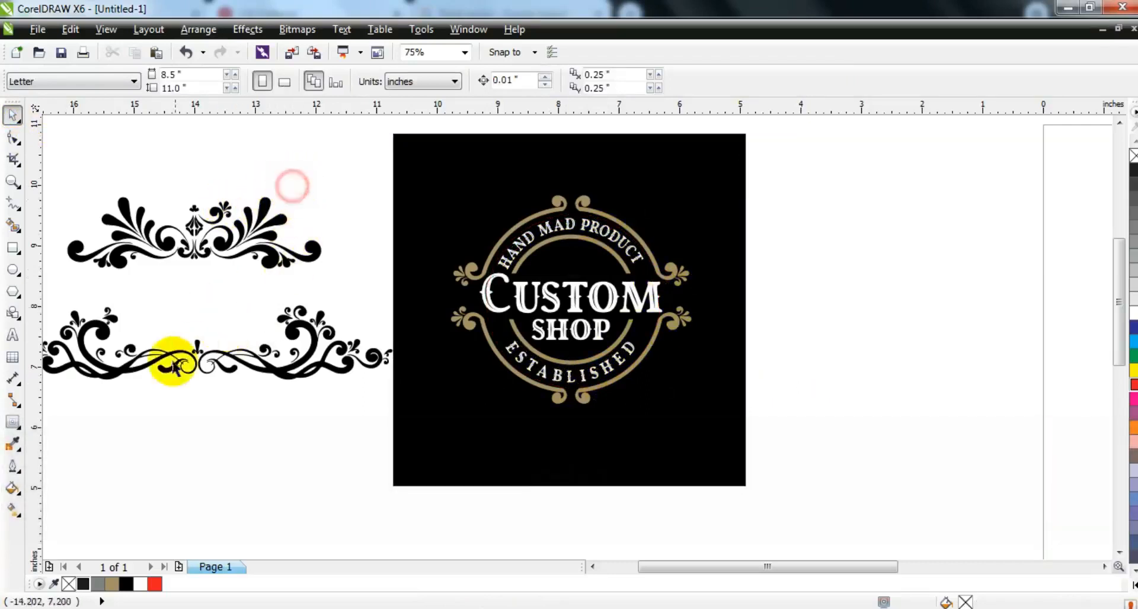
drag(213, 288, 194, 289)
drag(254, 269, 285, 200)
drag(357, 162, 244, 191)
shift+click(260, 187)
key(ctrl+g)
Step: Move the grouped ornament above "Custom" inside the inner ring, fill it with gold C36 M36 Y67 K5, and size it about 1.52 in wide
drag(357, 203, 567, 261)
click(111, 584)
drag(612, 277, 617, 283)
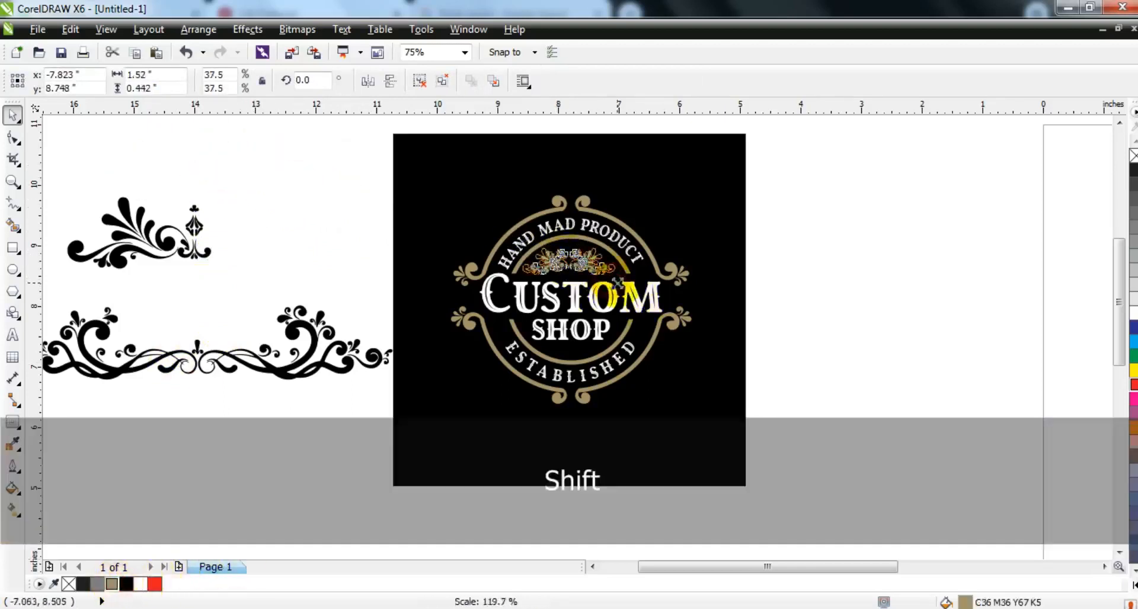
Step: Try to center the gold ornament horizontally with the "Custom" lettering and undo the alignment
shift+click(578, 294)
key(c)
key(ctrl+z)
click(740, 303)
key(shift+F2)
key(Escape)
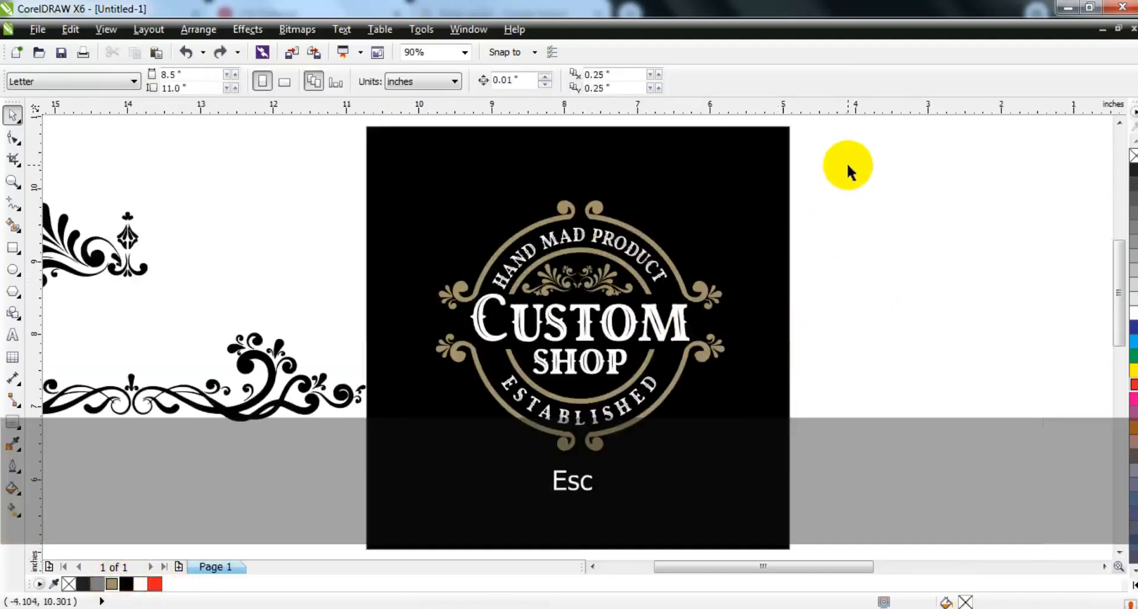